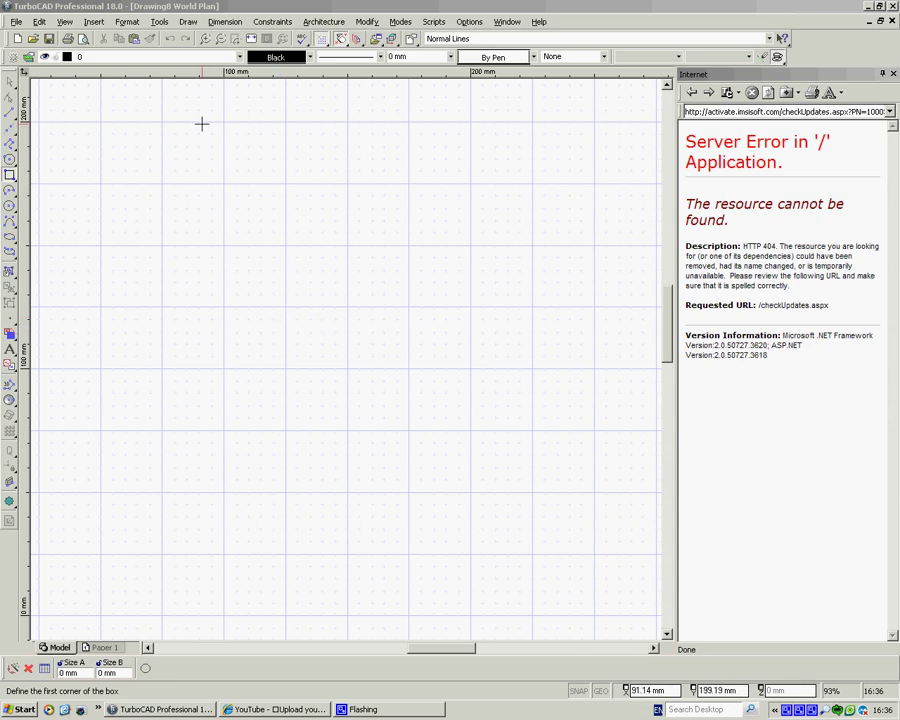
Step: Open Tools > Customize and move the dialog up and to the left
click(159, 22)
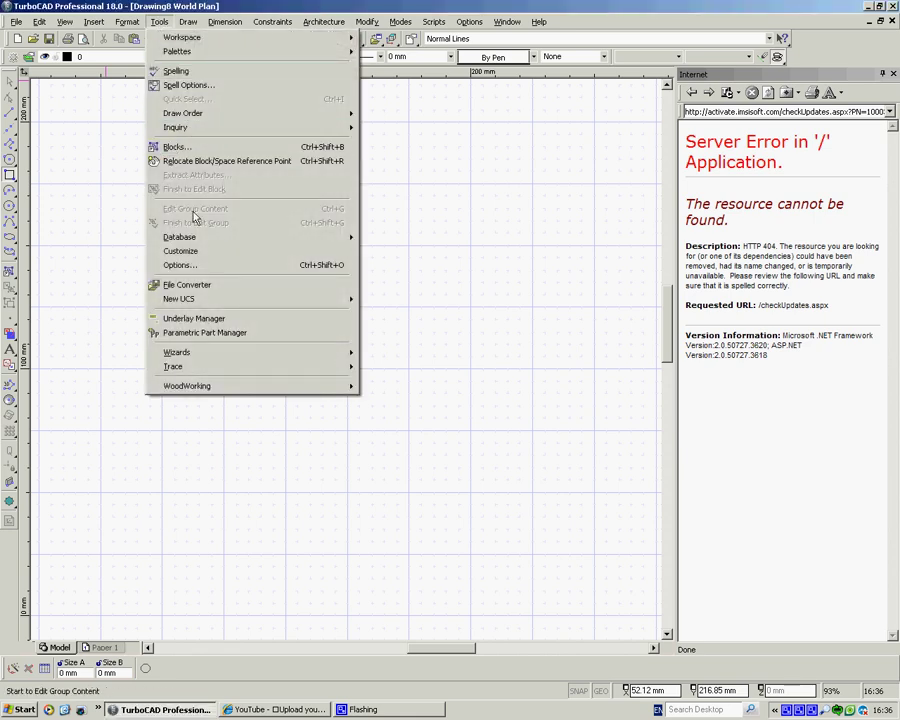
click(185, 256)
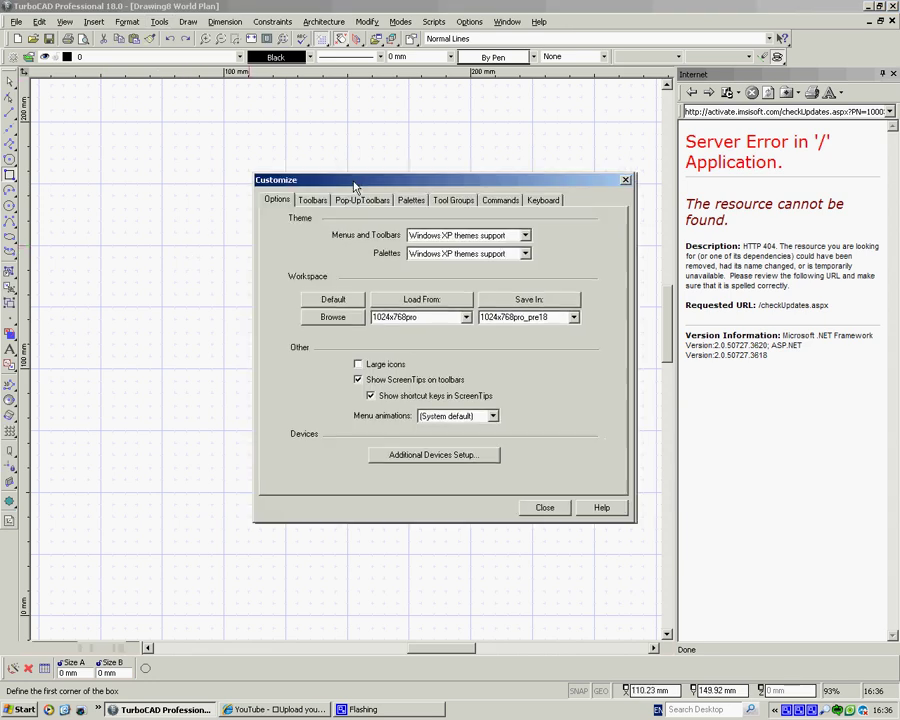
drag(356, 187, 273, 138)
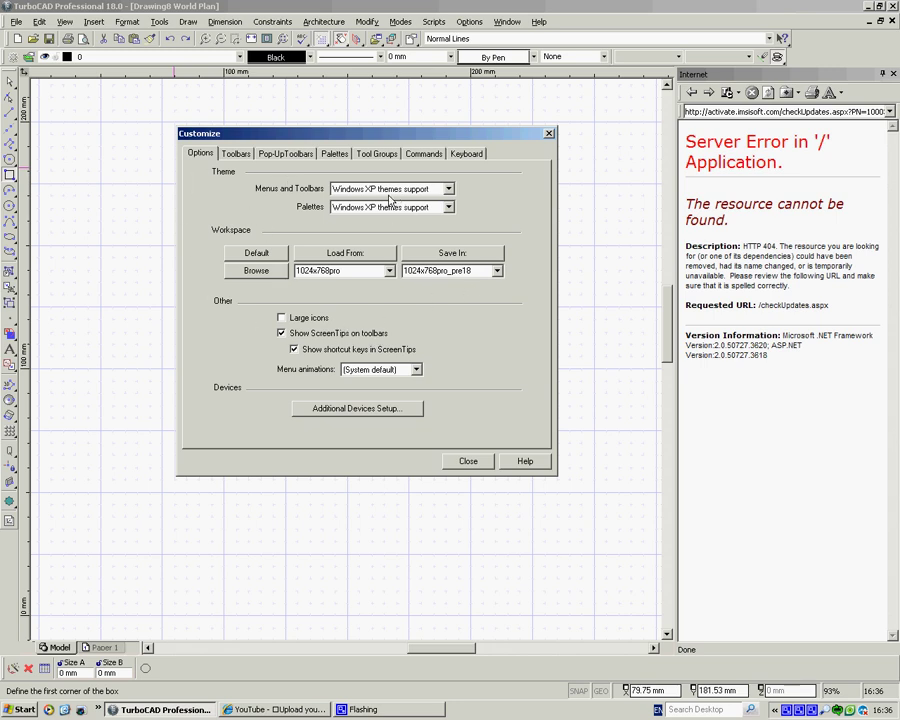
Step: Switch the menu and toolbar theme to Mac theme, then back to Windows XP themes support
click(449, 189)
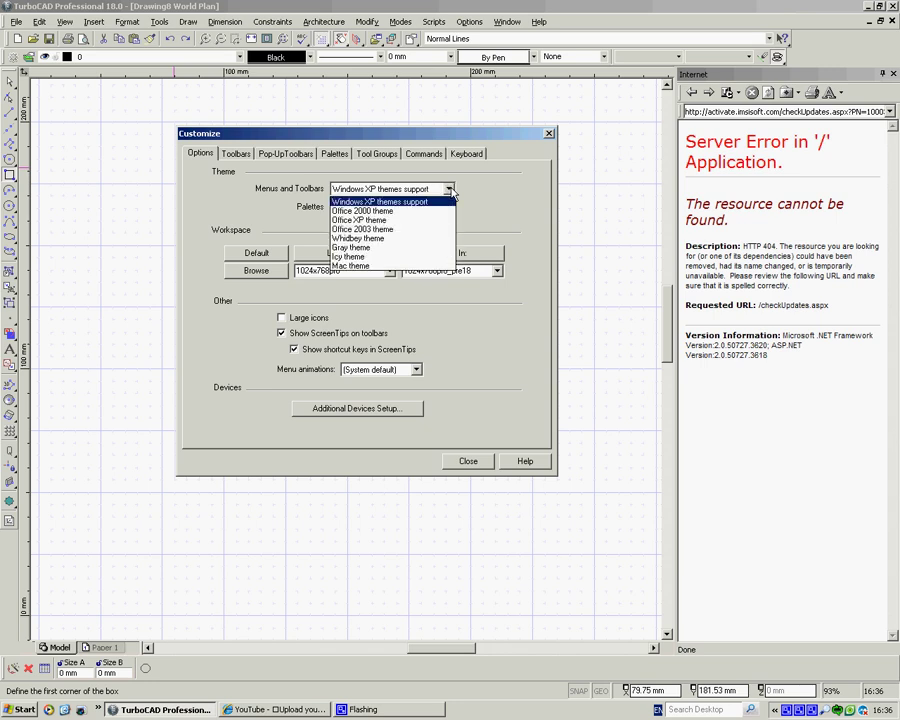
click(358, 267)
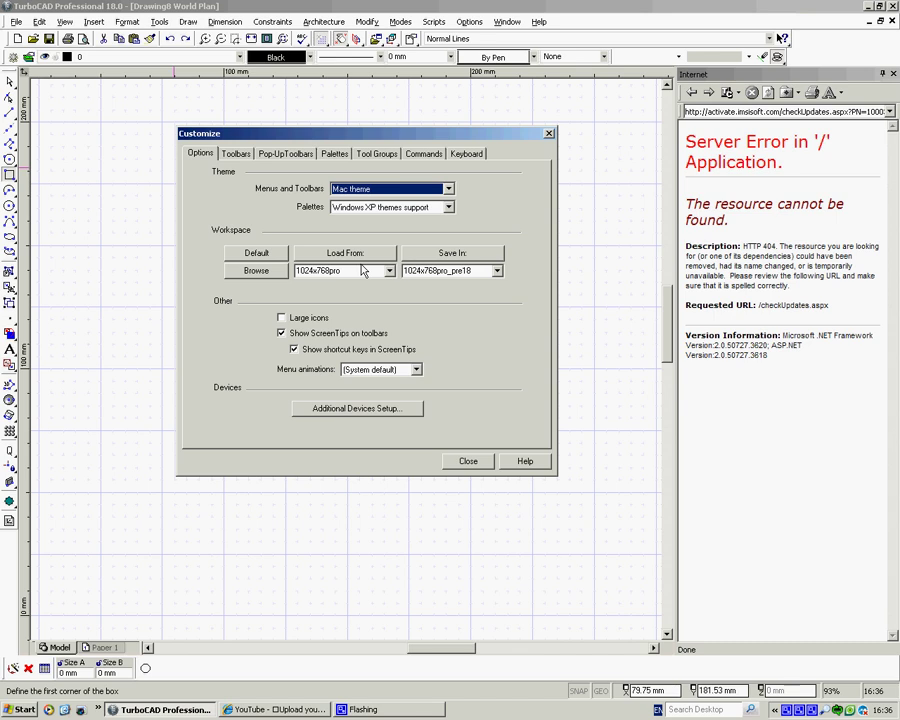
click(449, 190)
click(437, 202)
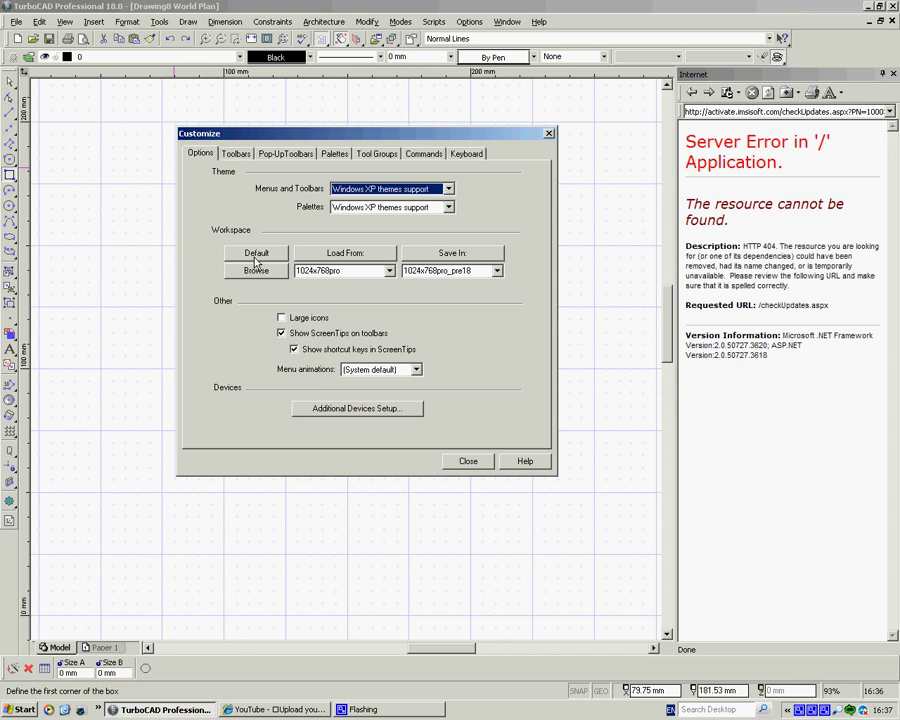
Step: View the Toolbars list, close Customize, and draw two upright rectangles with the right-click Rectangle tool
click(237, 156)
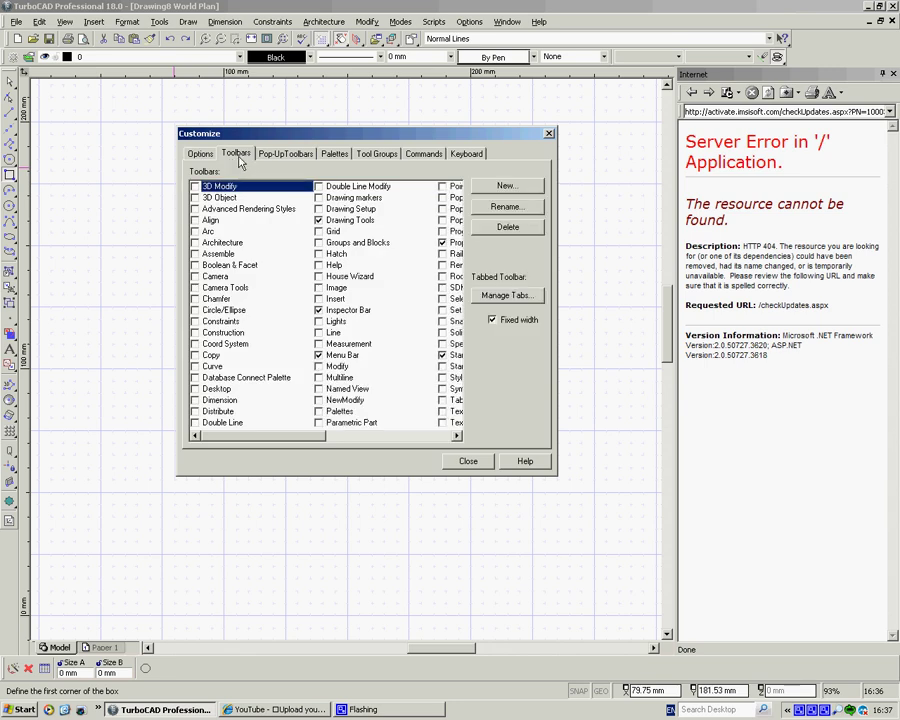
click(548, 134)
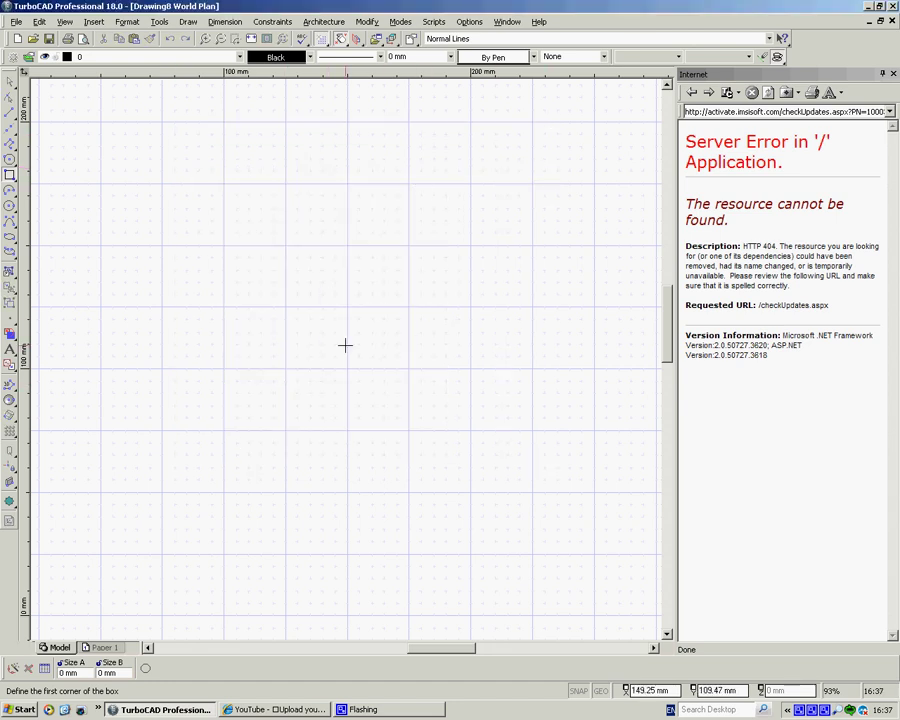
right_click(240, 229)
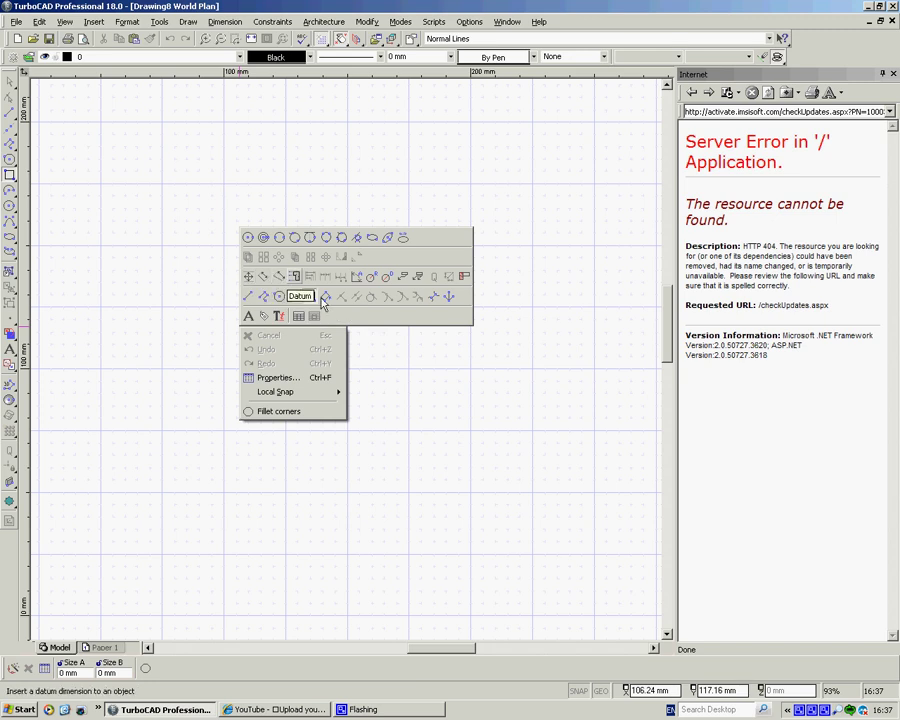
click(298, 316)
click(109, 222)
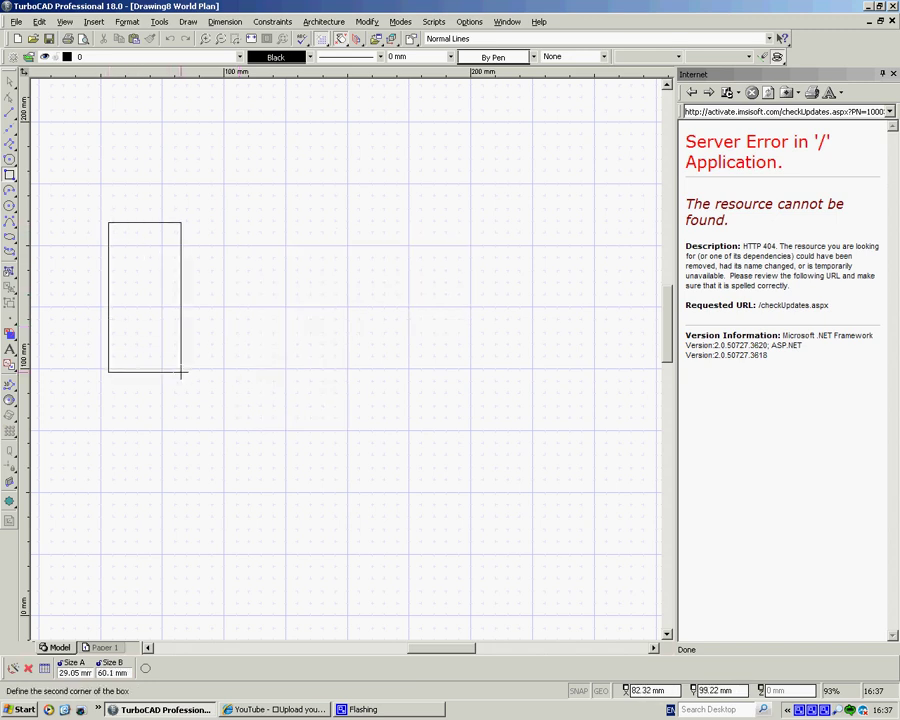
click(181, 380)
click(201, 303)
click(290, 467)
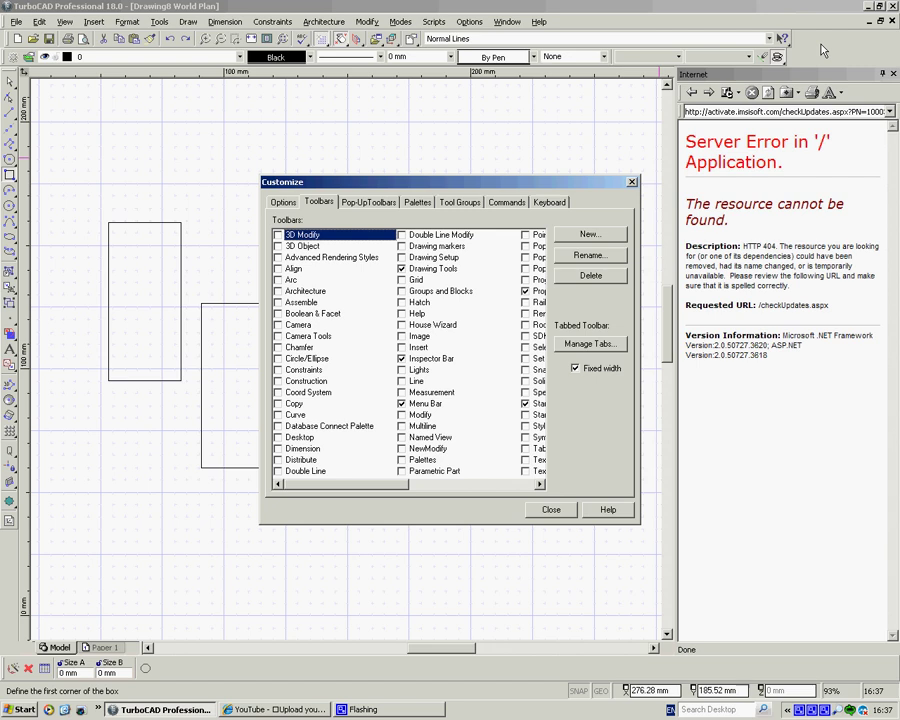
Step: Turn on the Copy, Double Line and Dimension toolbars and group them at the top-left
click(279, 404)
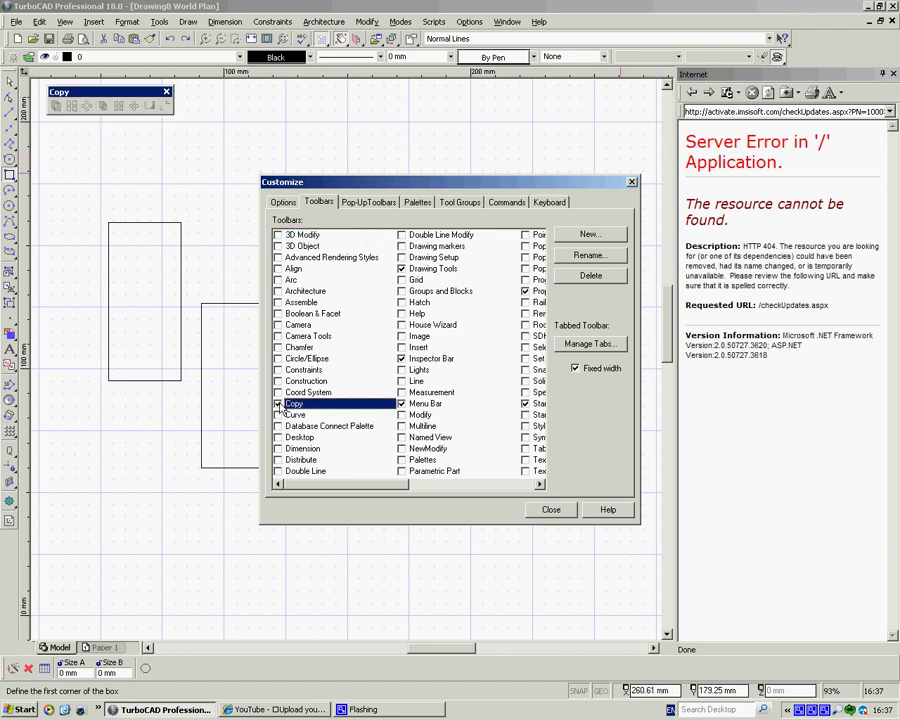
click(631, 183)
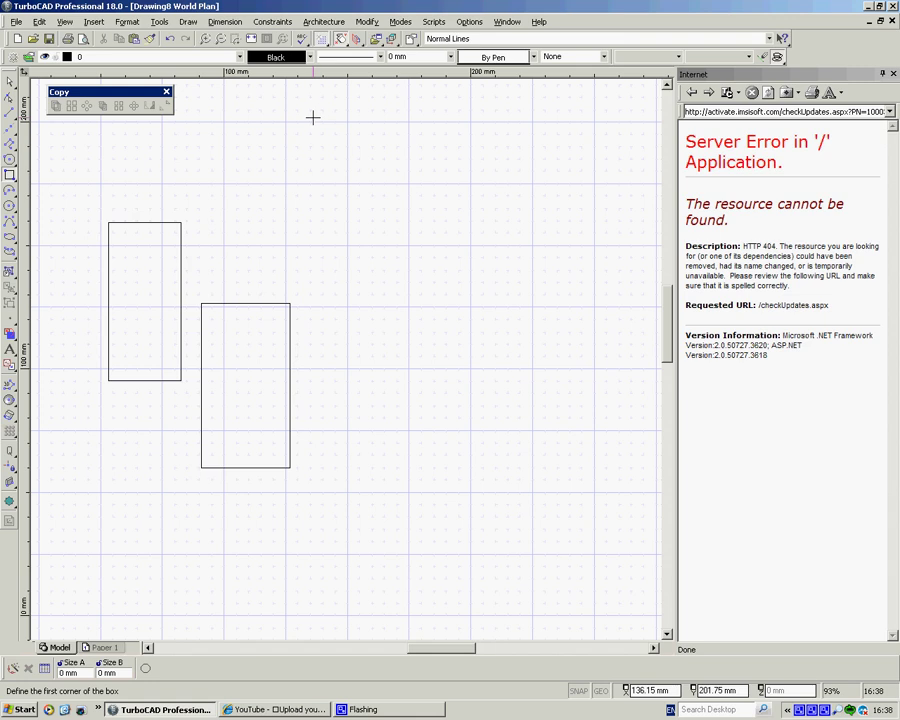
click(160, 22)
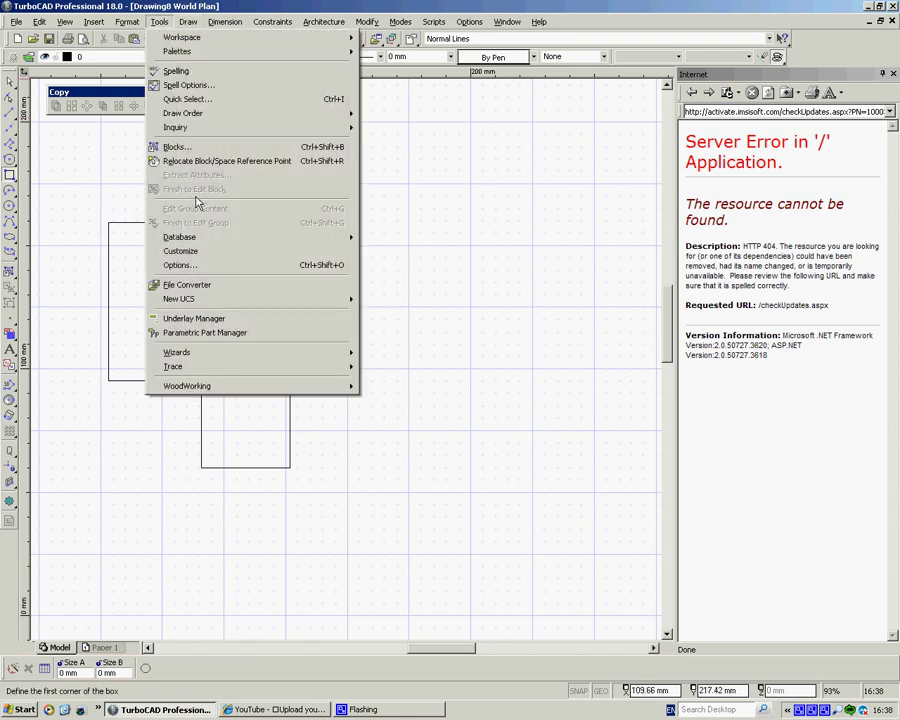
click(181, 251)
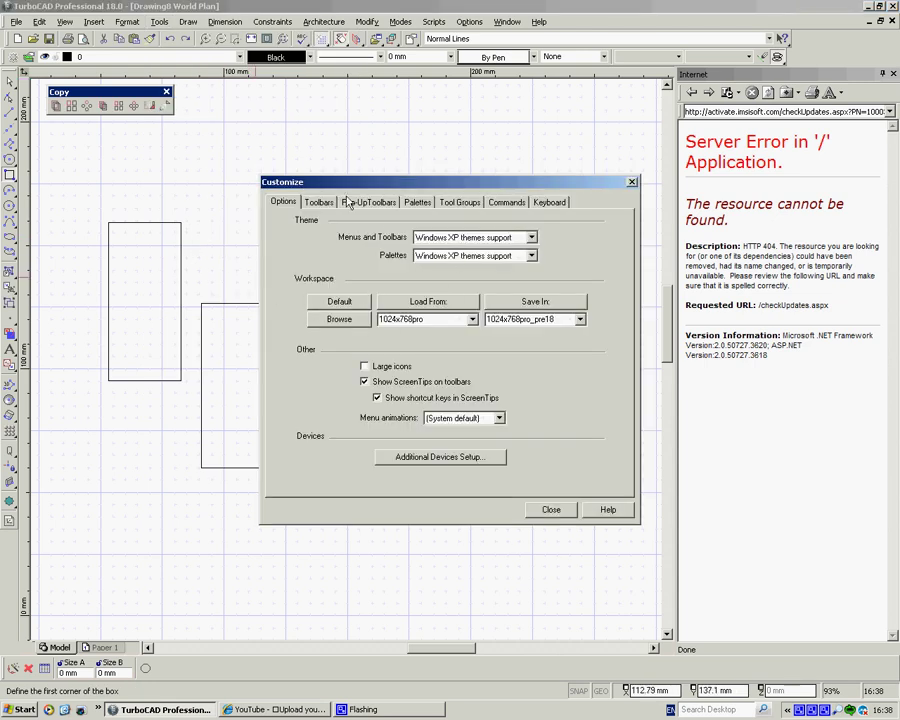
click(318, 202)
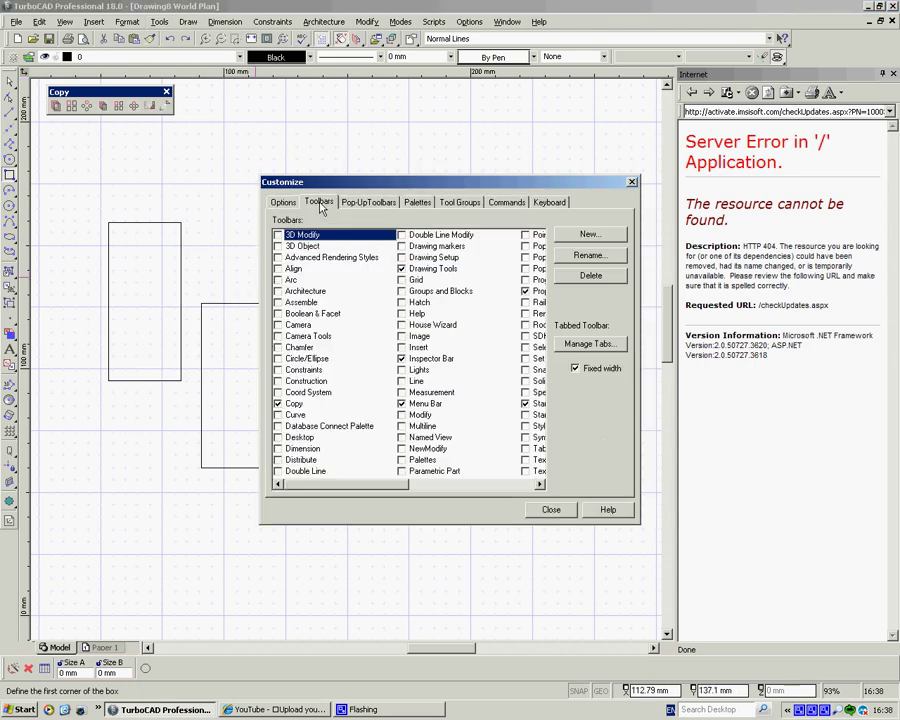
click(278, 471)
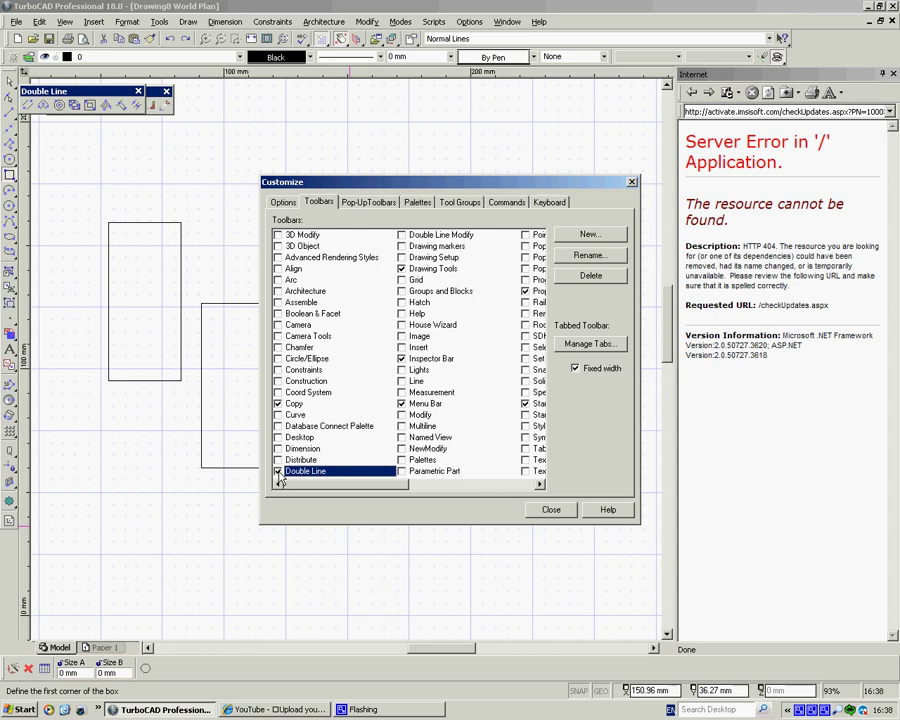
drag(92, 91, 120, 128)
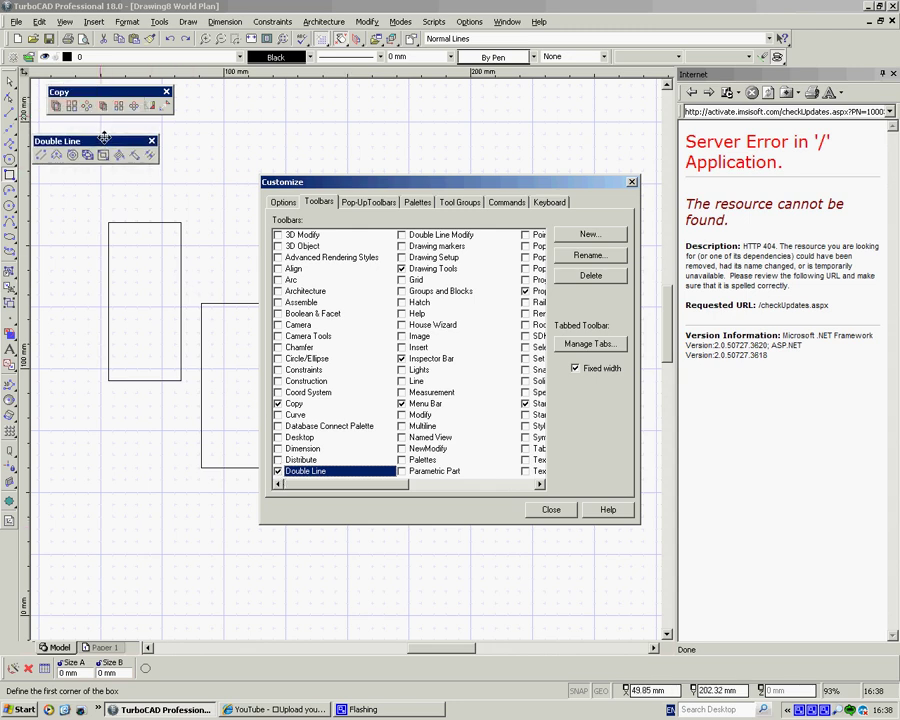
click(278, 448)
drag(139, 361, 321, 91)
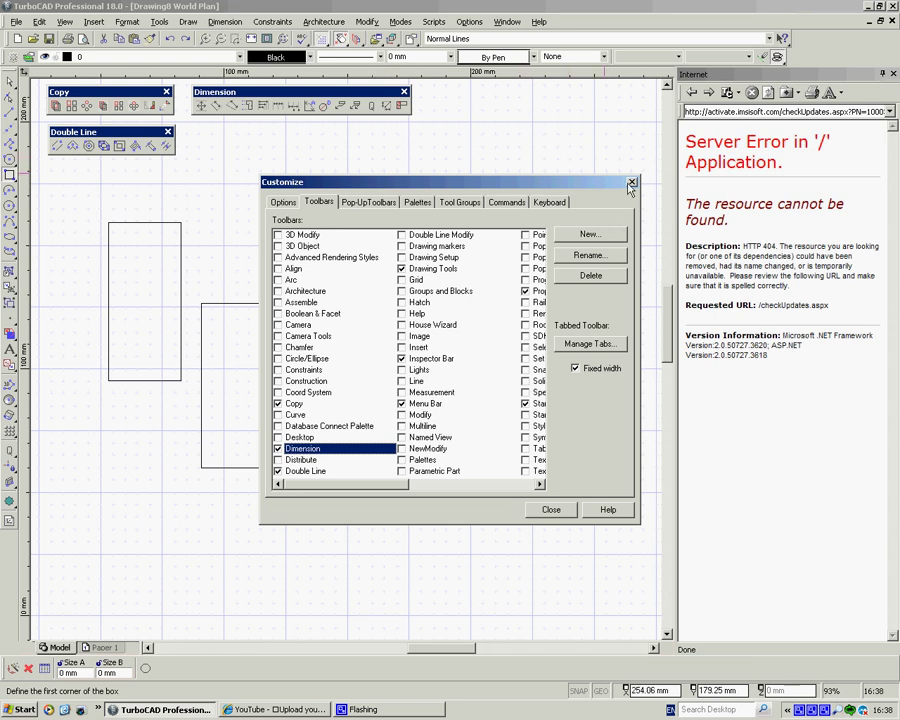
Step: Close Customize and dismiss the floating Dimension, Double Line and Copy toolbars
key(Escape)
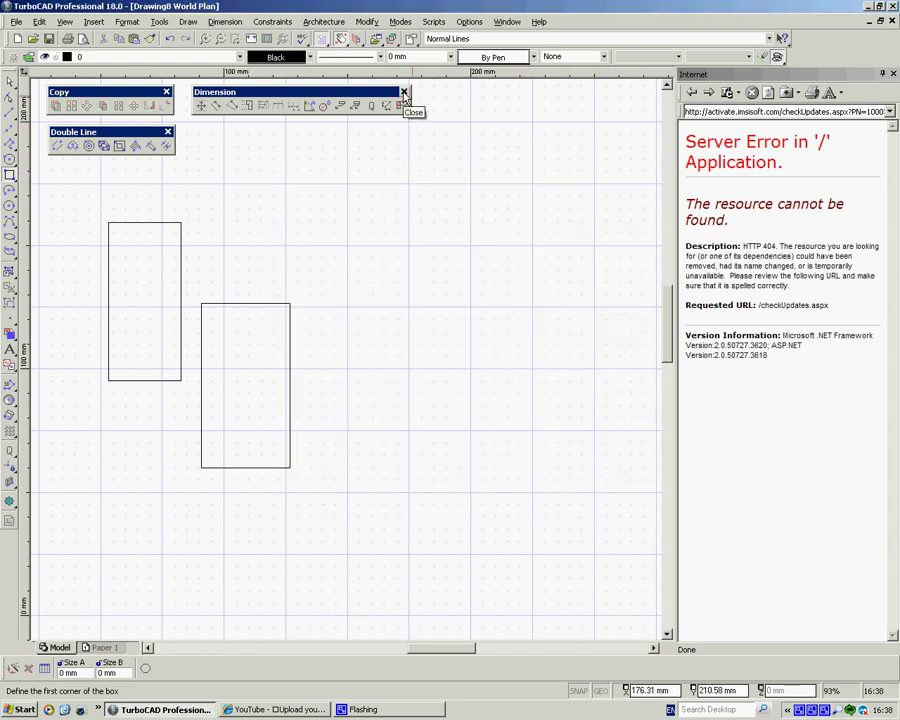
click(404, 92)
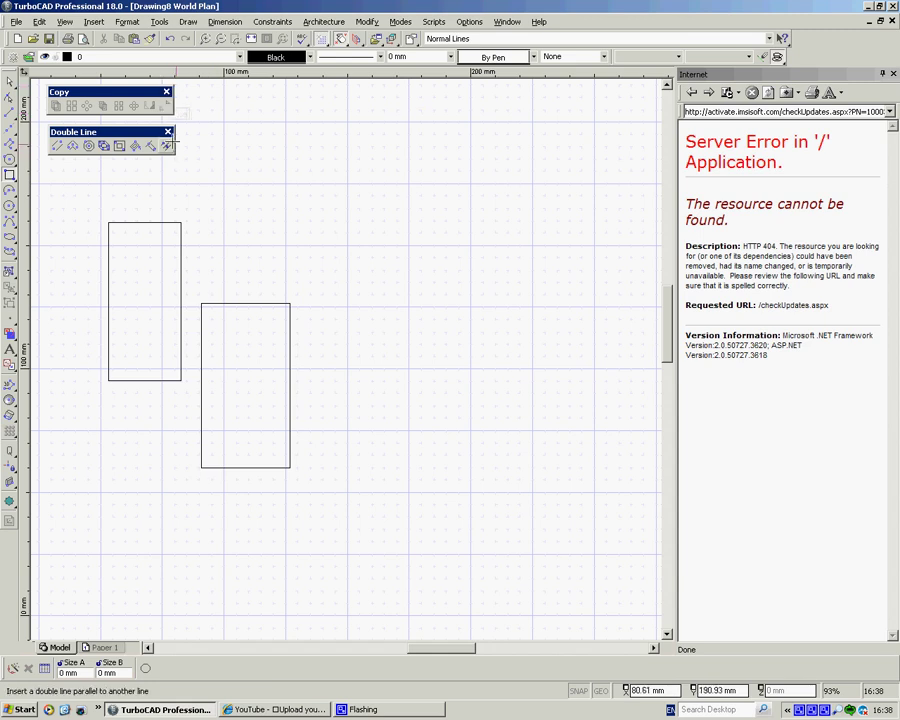
click(168, 132)
click(167, 92)
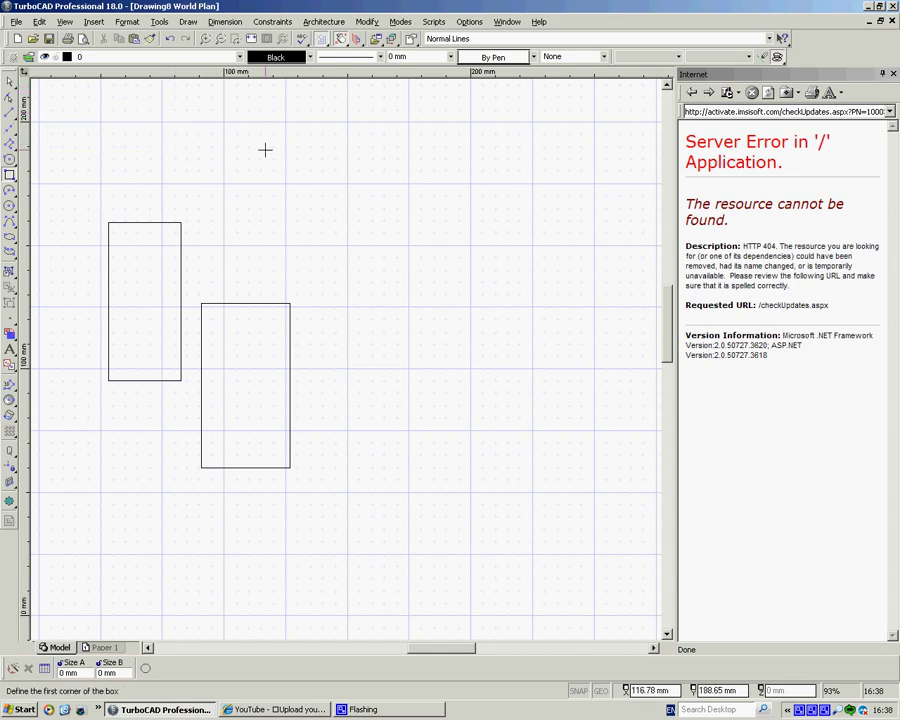
Step: On Customize's Palettes page, dock the Tools palette right and show Selection Info
click(160, 21)
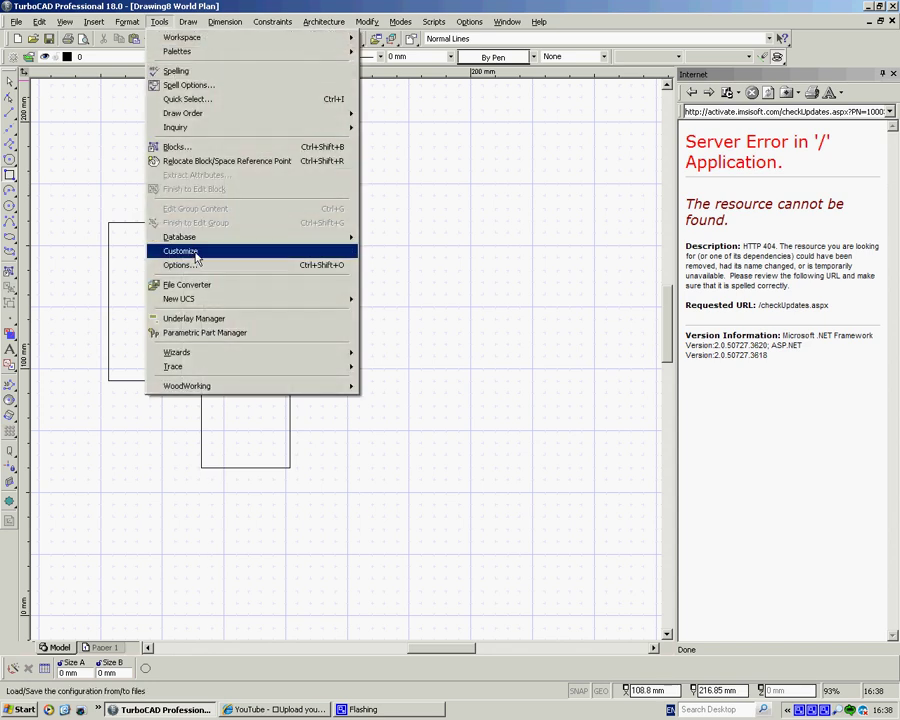
click(197, 255)
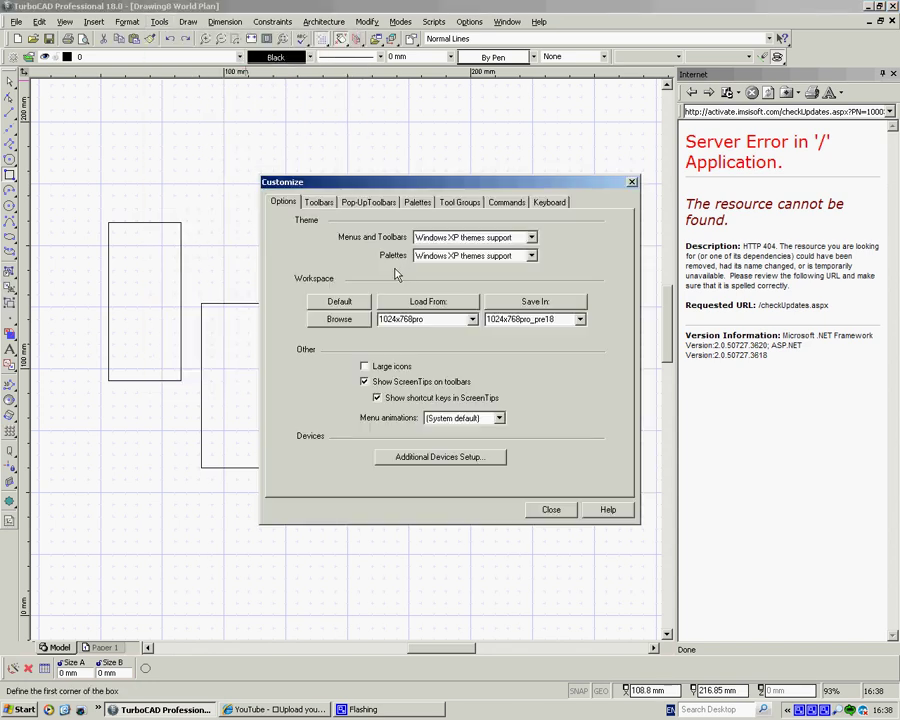
click(419, 203)
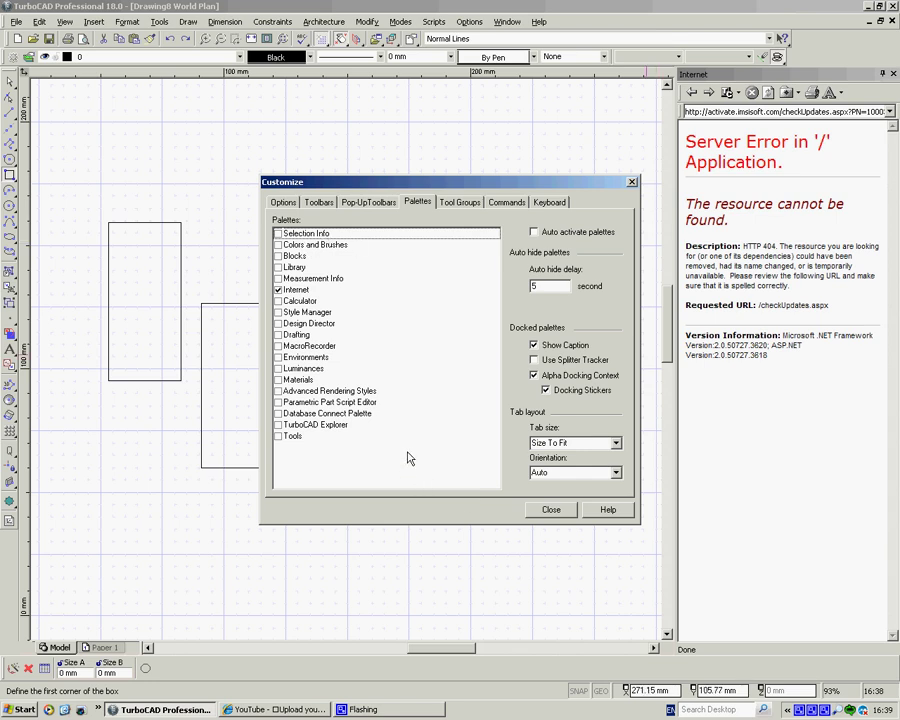
click(279, 437)
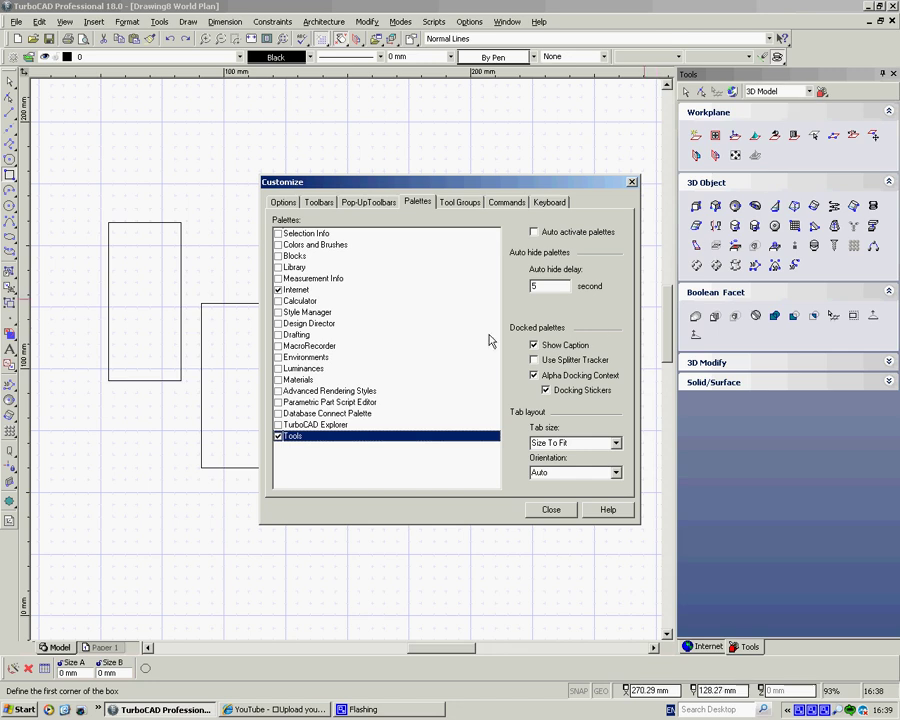
click(278, 234)
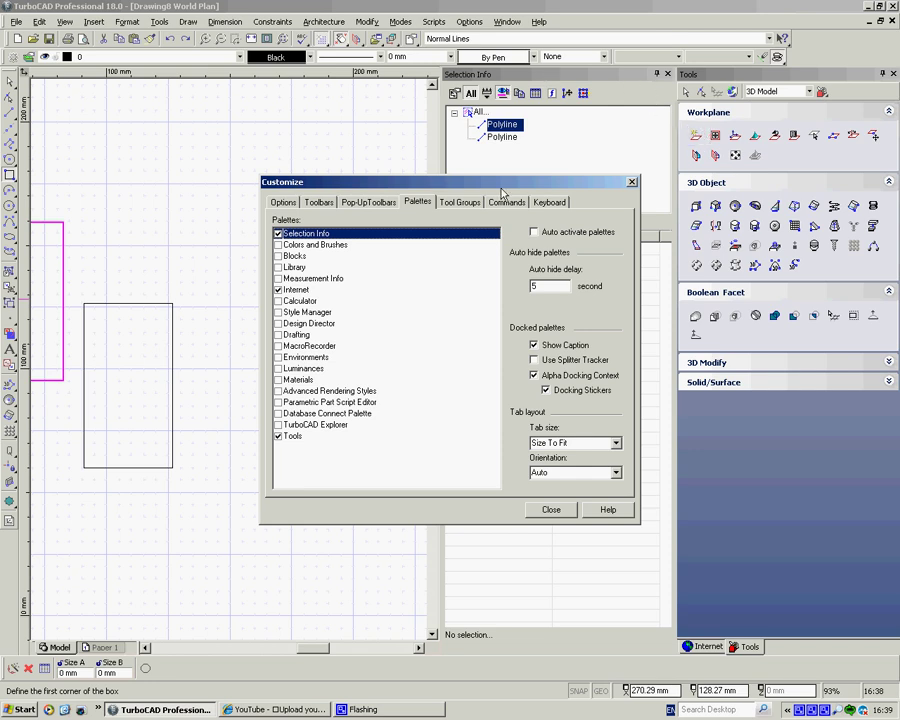
drag(497, 189, 289, 186)
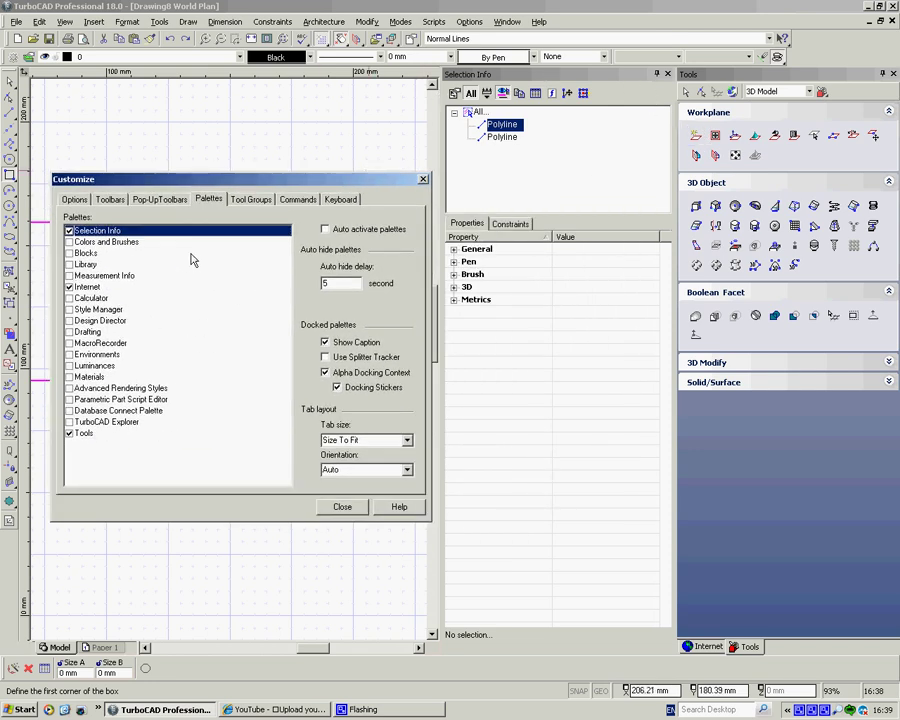
Step: Hide the Calculator, Internet and Selection Info palettes, then close Customize
click(70, 298)
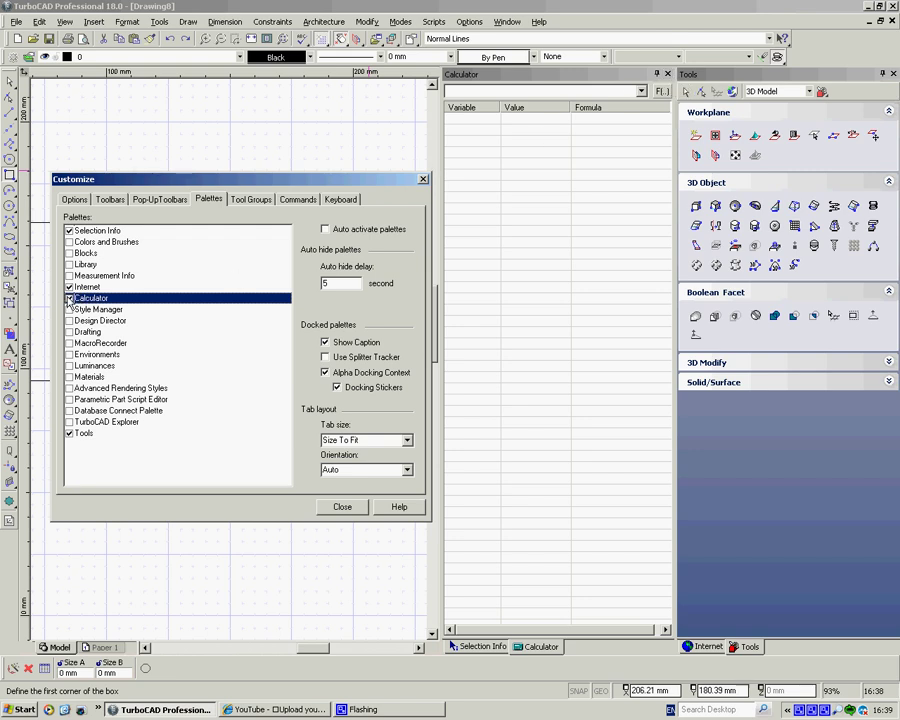
click(69, 298)
click(70, 287)
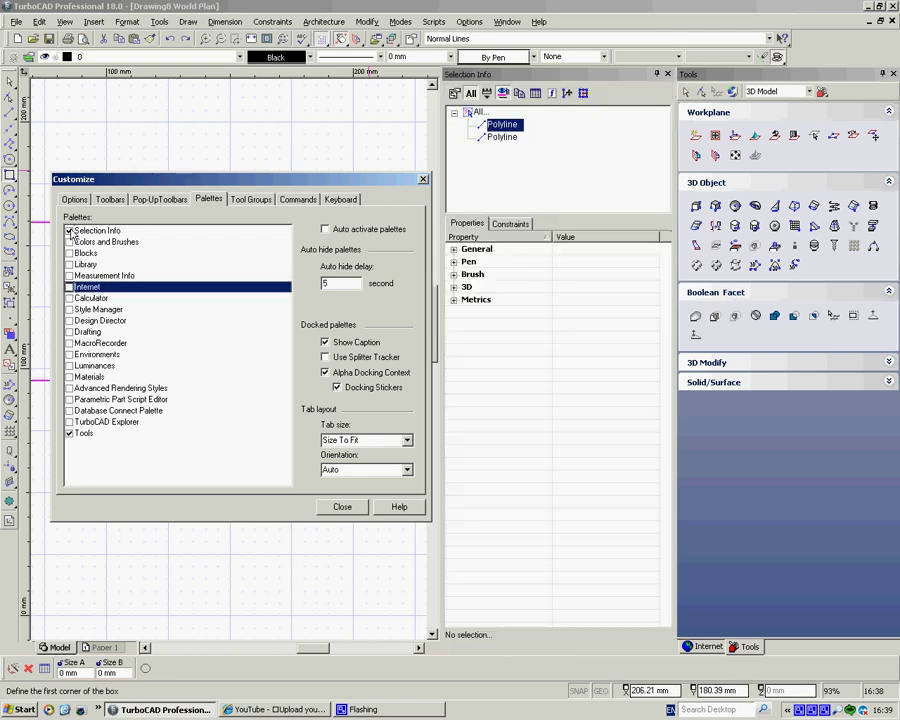
click(70, 231)
drag(319, 184, 467, 92)
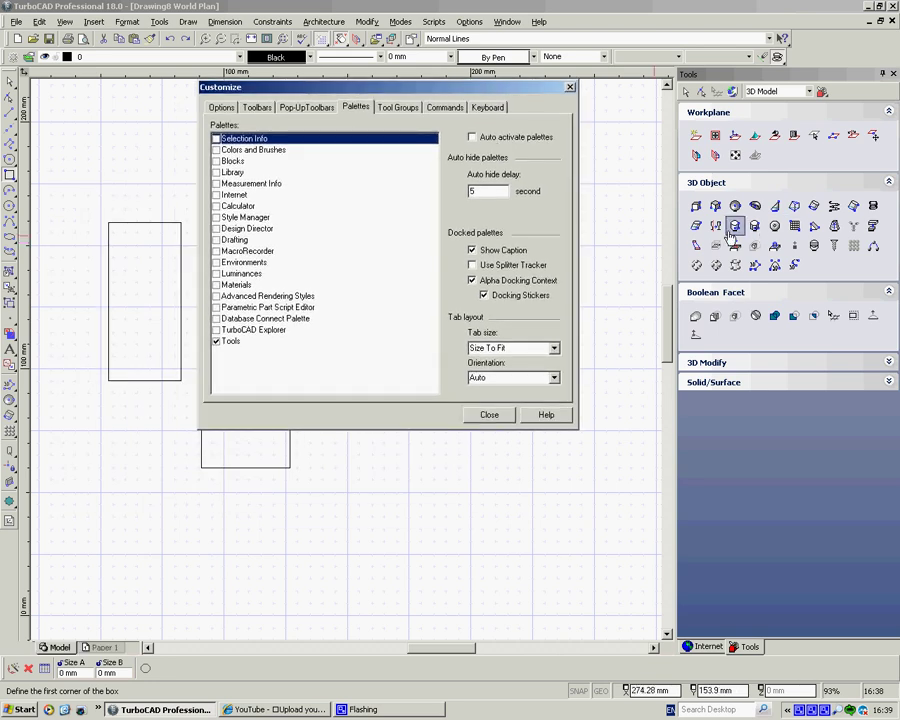
click(570, 88)
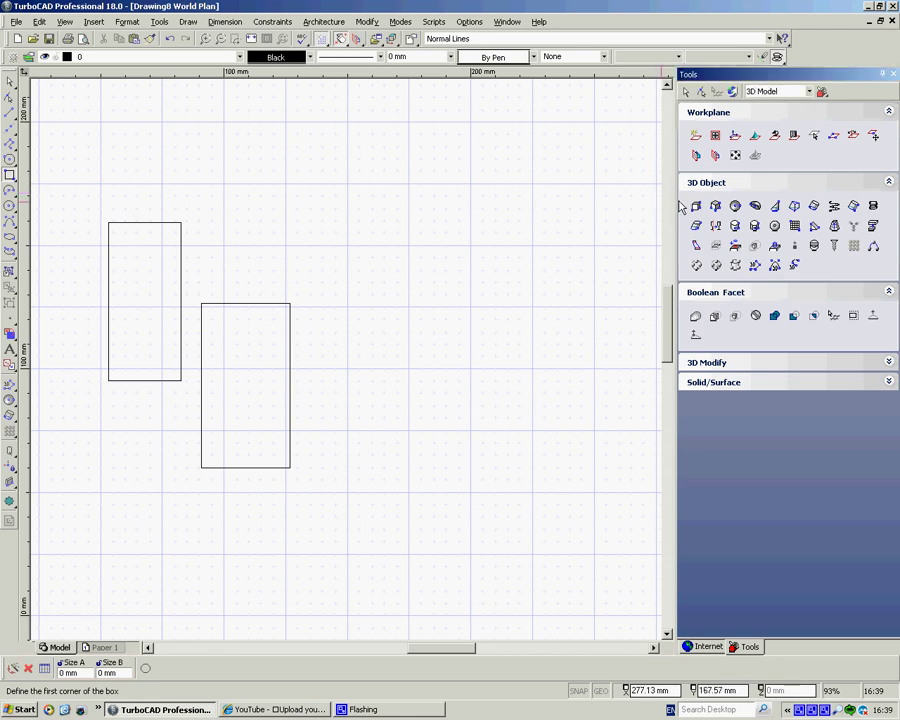
Step: Resize the Tools palette, float it away from the rectangles, narrow it, then close it
mouse_move(677, 204)
mouse_down()
mouse_move(760, 204)
mouse_move(606, 204)
mouse_move(700, 204)
mouse_up()
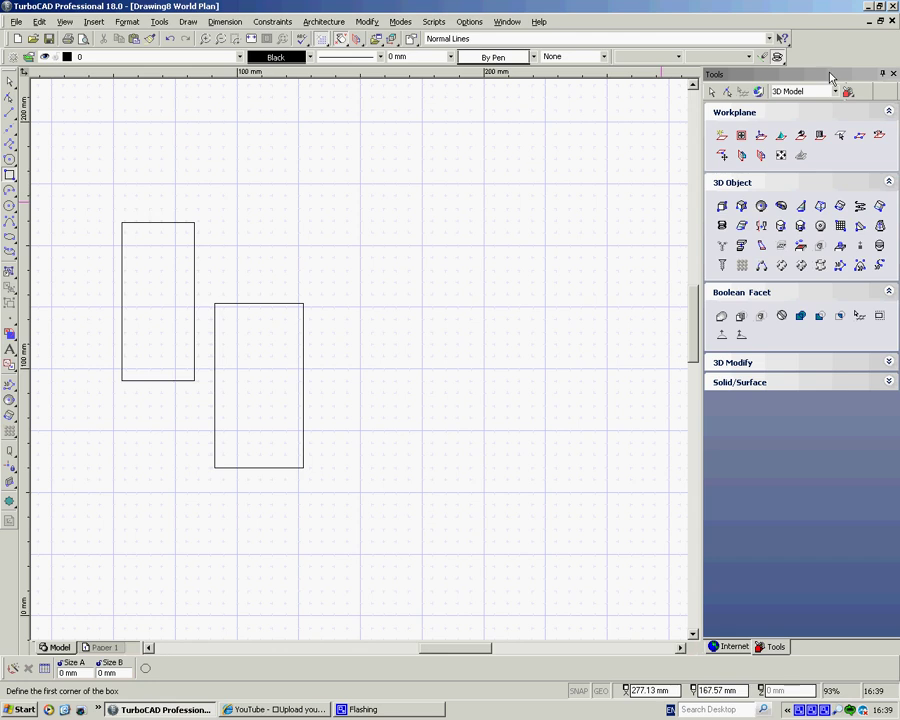
drag(830, 78, 459, 157)
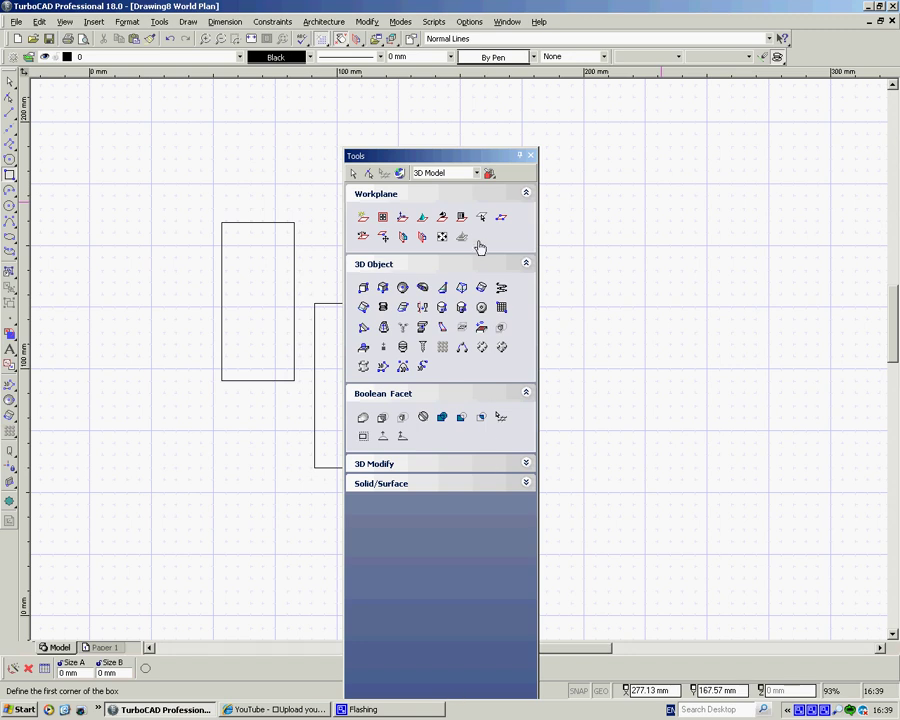
drag(454, 156, 457, 115)
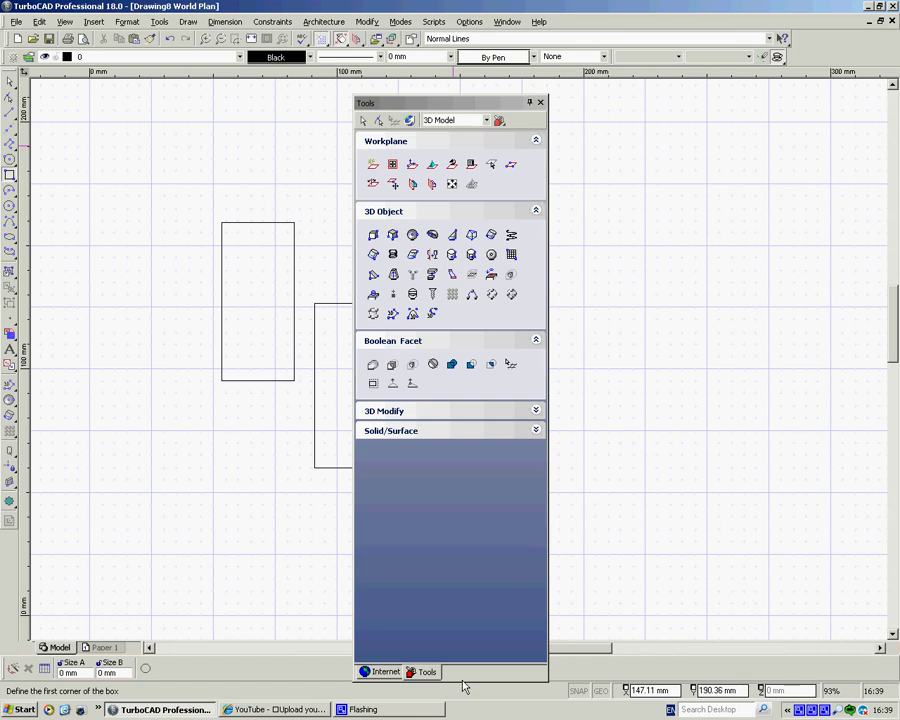
drag(463, 681, 477, 345)
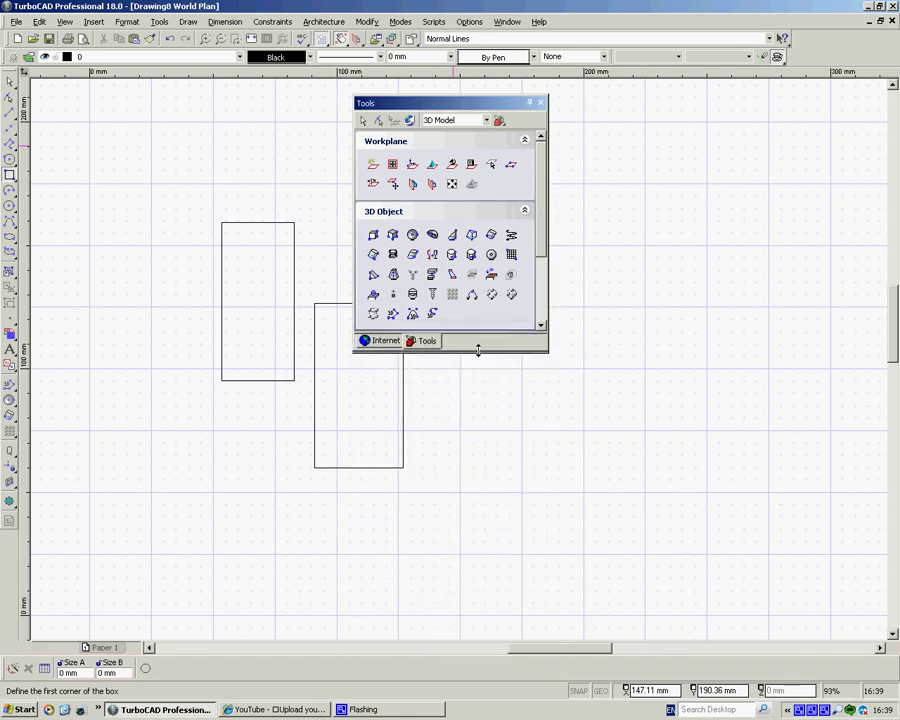
drag(458, 106, 761, 118)
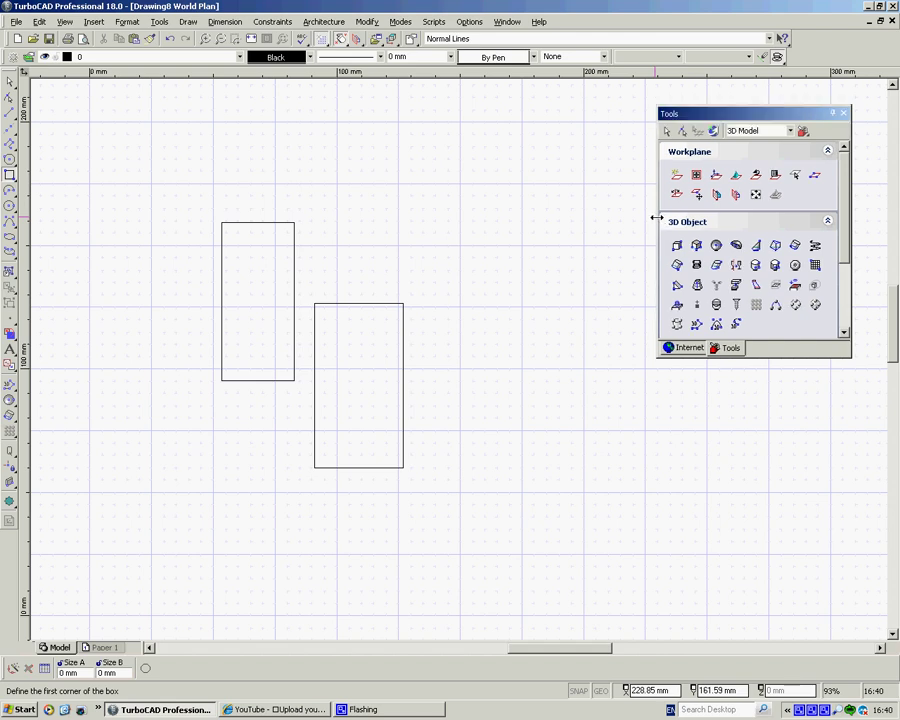
drag(652, 214, 704, 215)
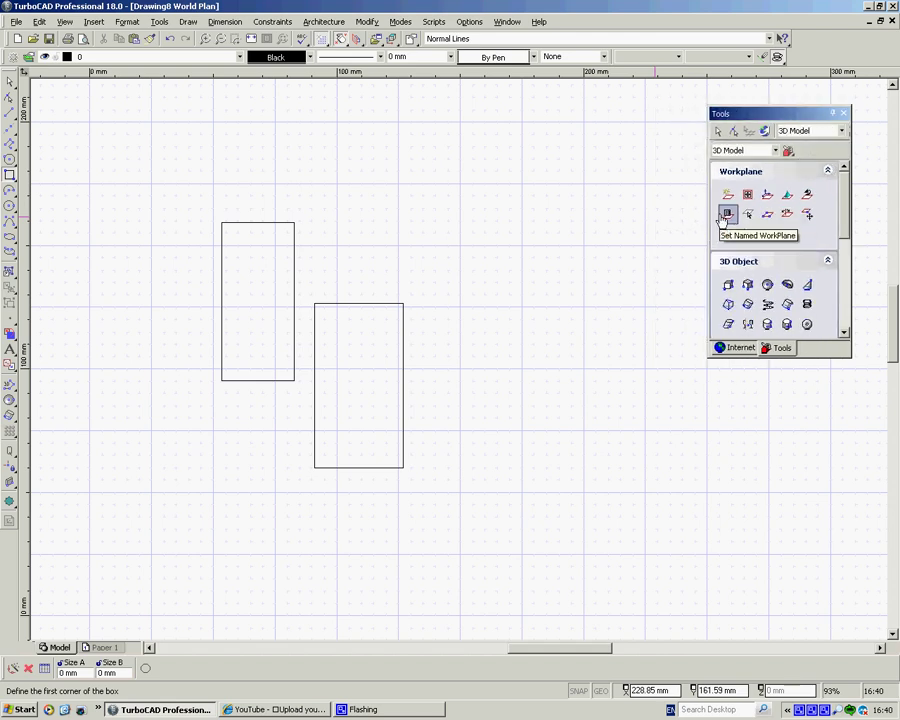
click(844, 113)
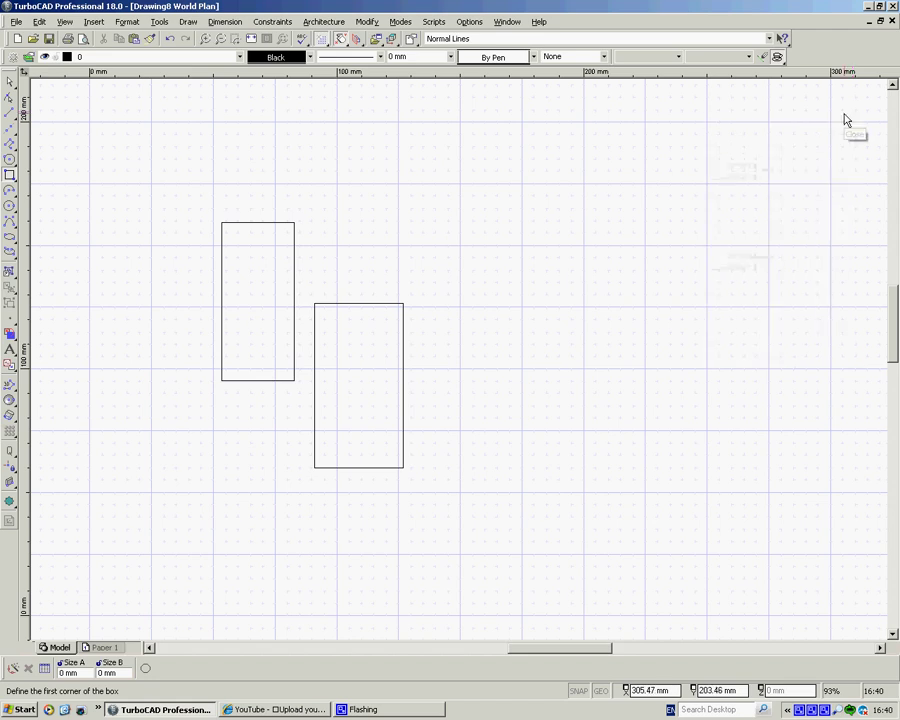
Step: Re-enable the Tools palette on Customize's Palettes page, then close the dialog
click(159, 22)
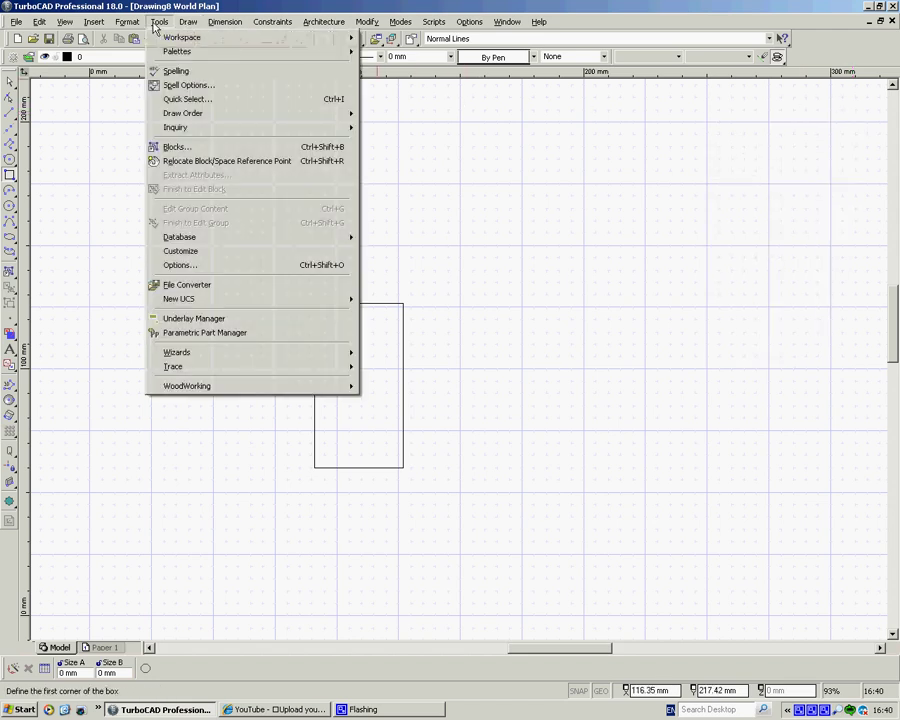
click(194, 251)
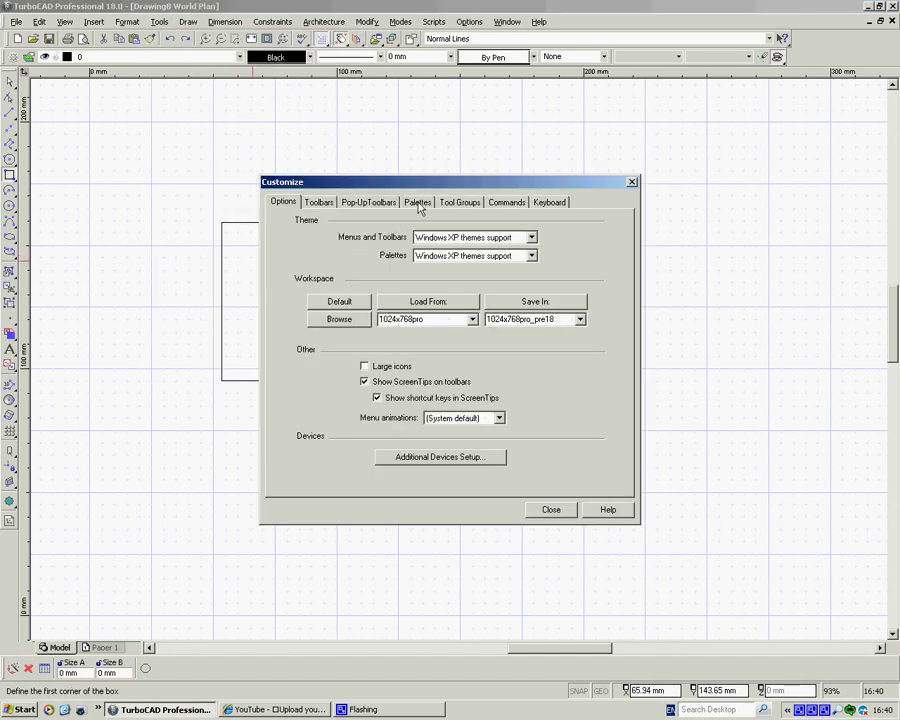
click(418, 203)
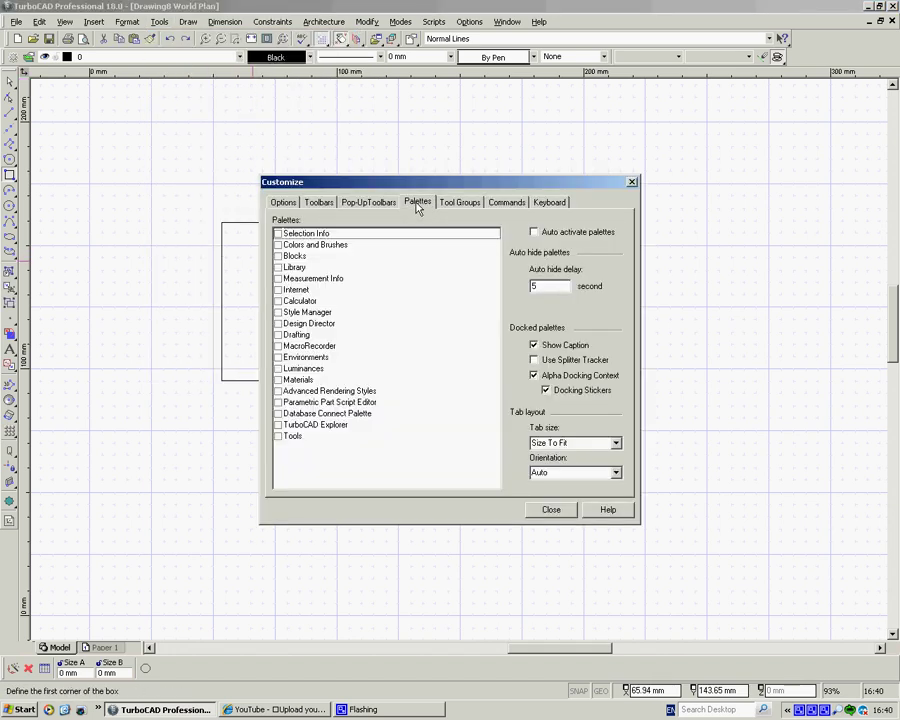
click(278, 437)
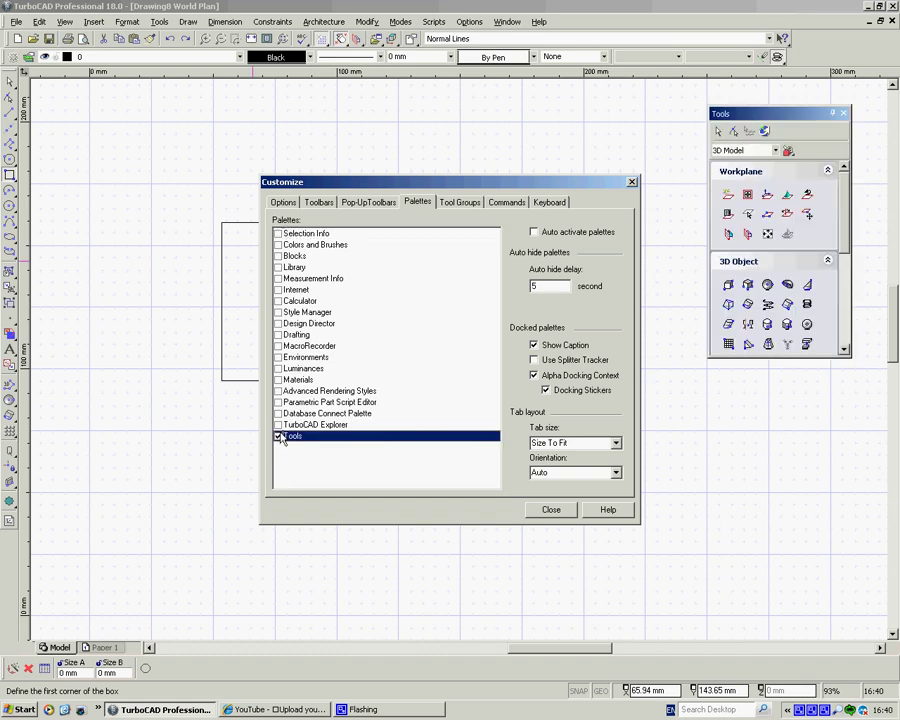
drag(316, 184, 179, 122)
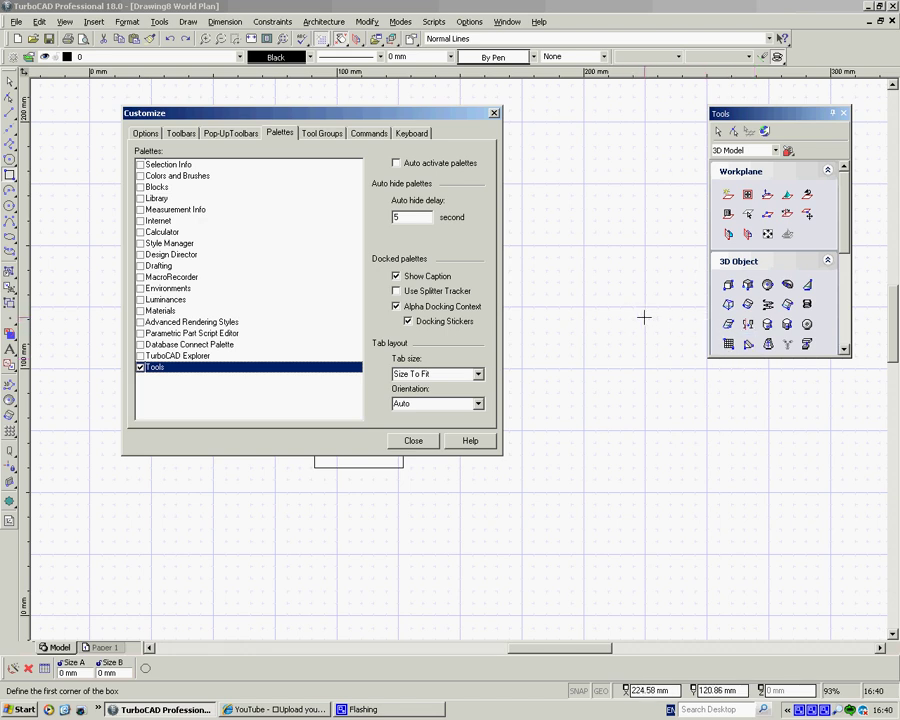
click(493, 114)
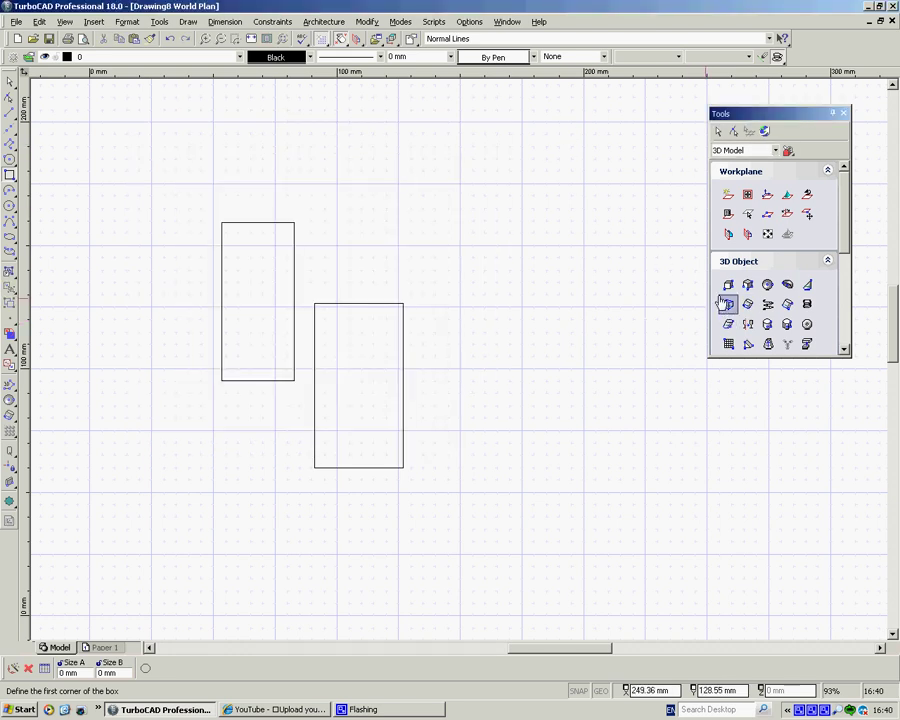
Step: Widen and lengthen the Tools palette, expand 3D Modify and Solid/Surface, then nudge it upward
drag(703, 292, 614, 278)
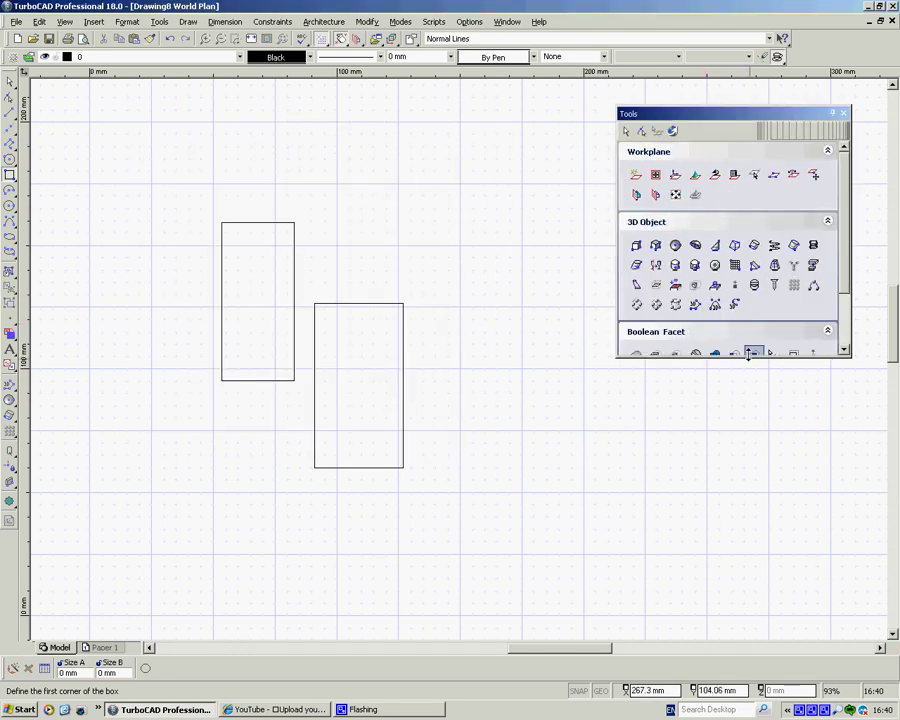
drag(745, 358, 762, 638)
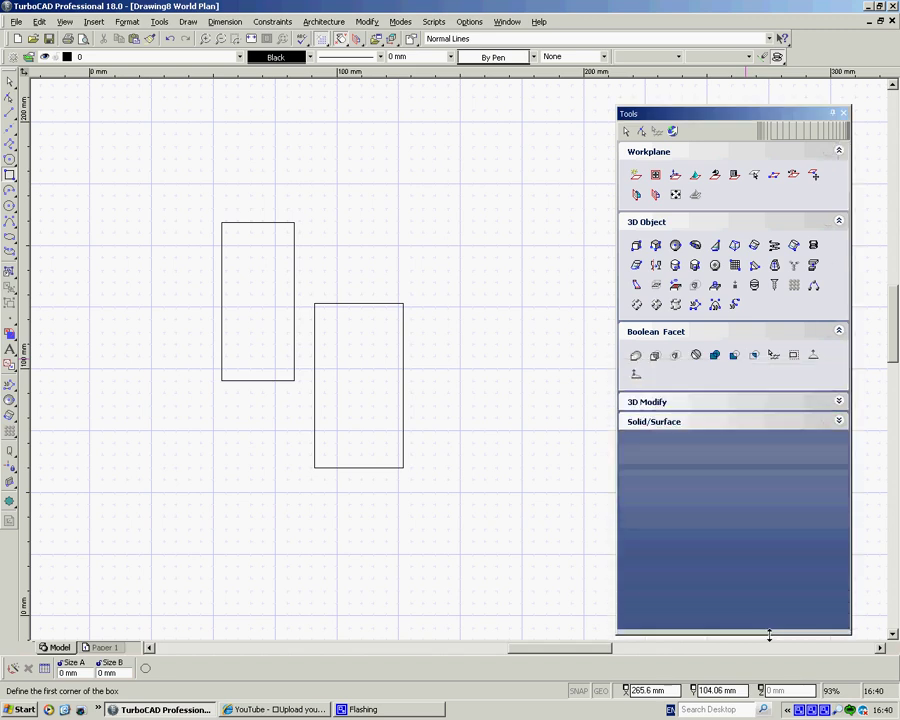
click(839, 401)
click(840, 473)
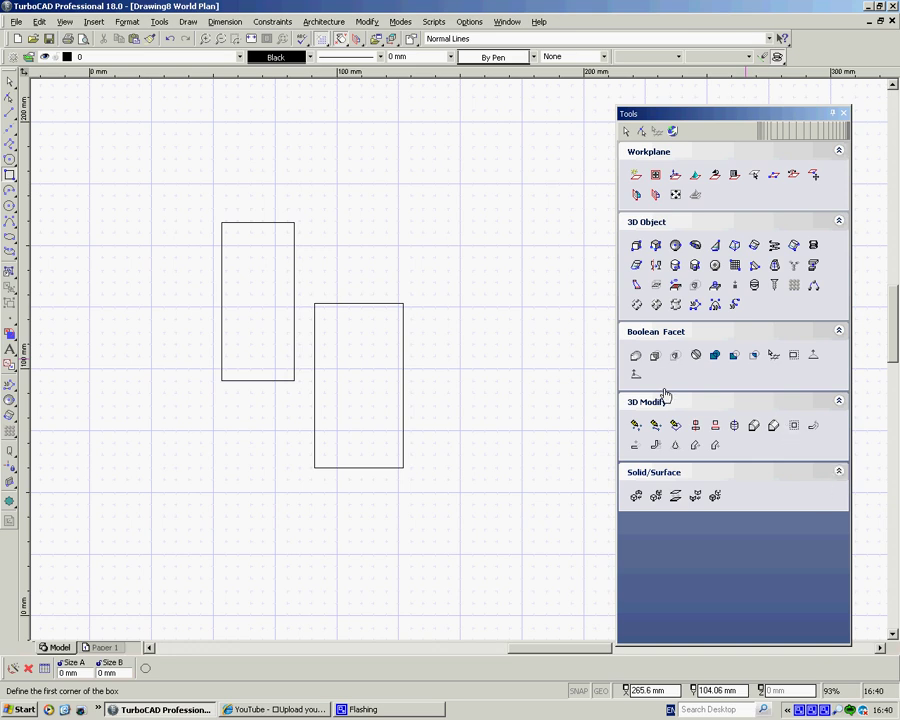
drag(615, 313, 643, 313)
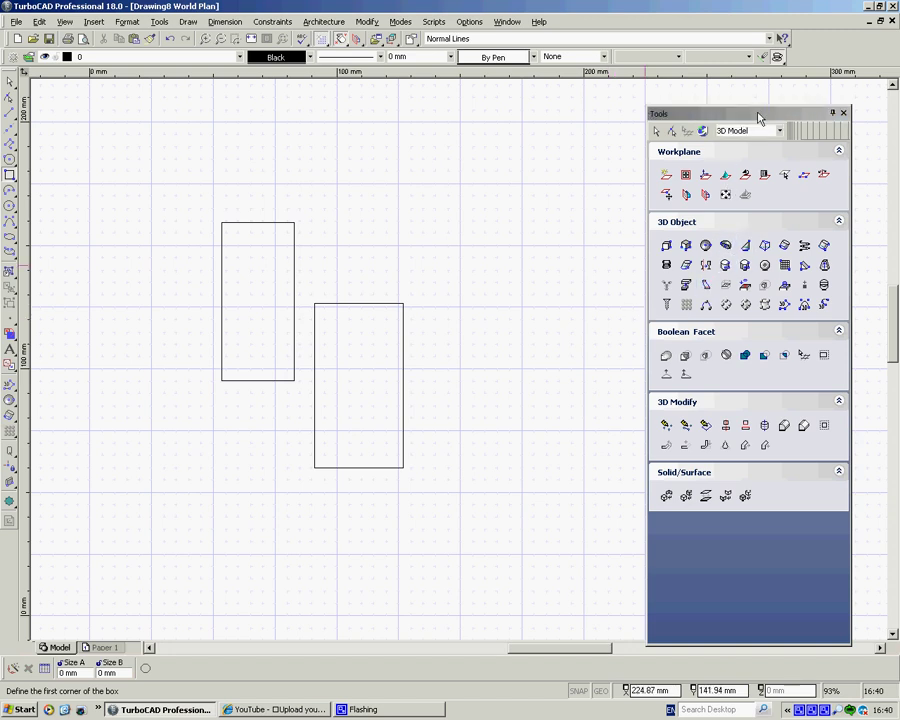
drag(757, 119, 750, 99)
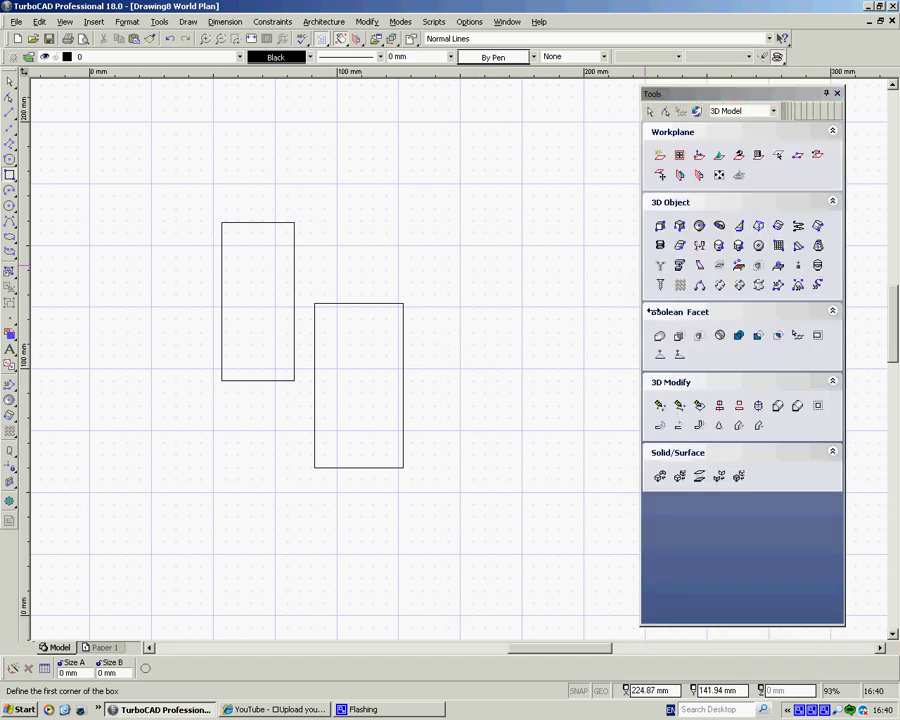
right_click(428, 260)
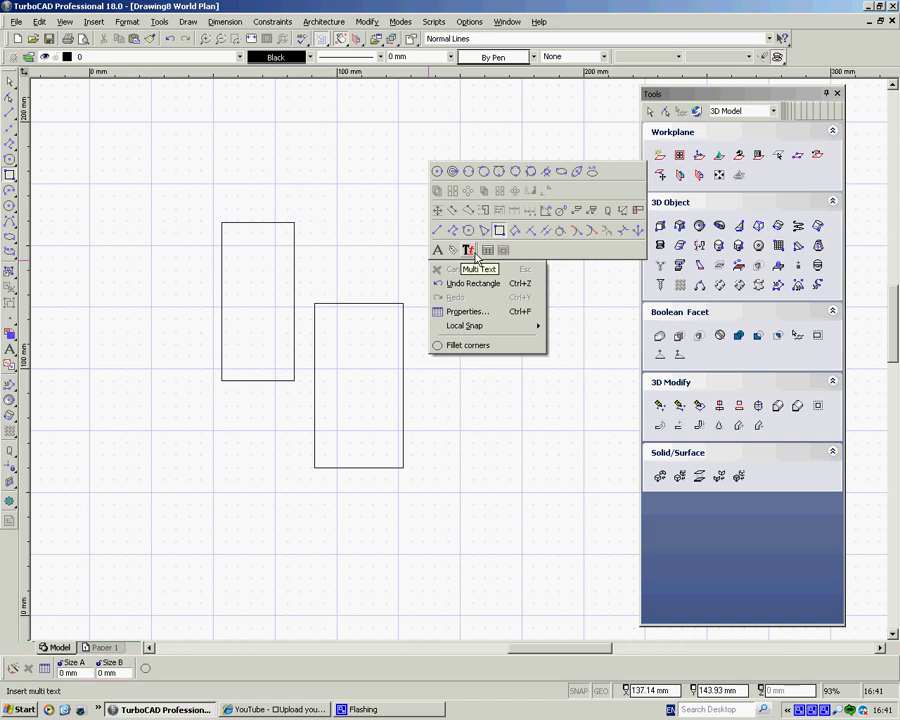
Step: Remove the Dimension and Text tools from the right-click pop-up toolbar in Customize
click(312, 190)
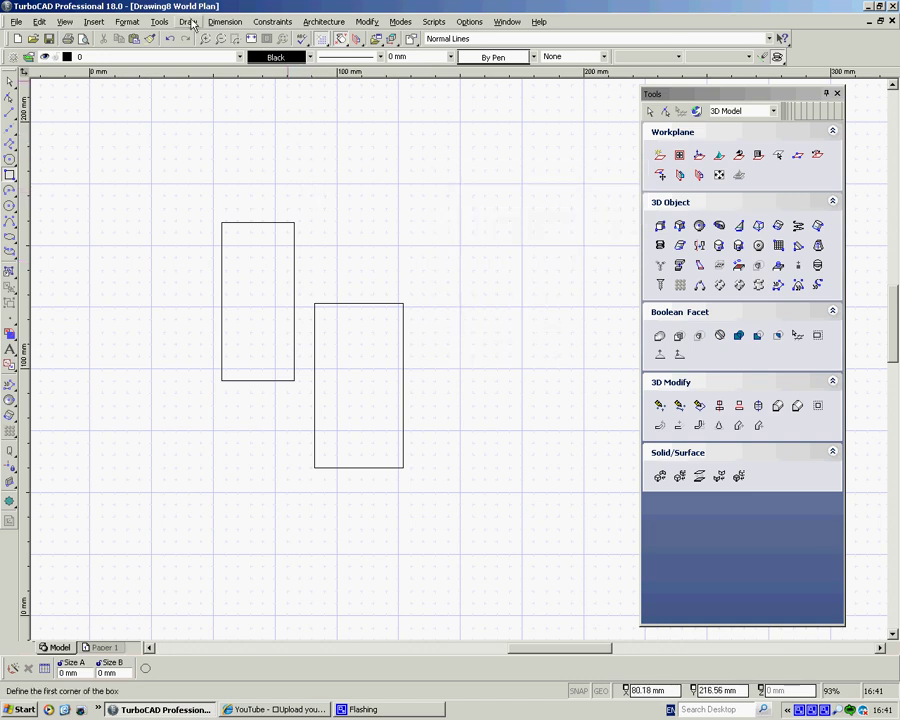
click(159, 22)
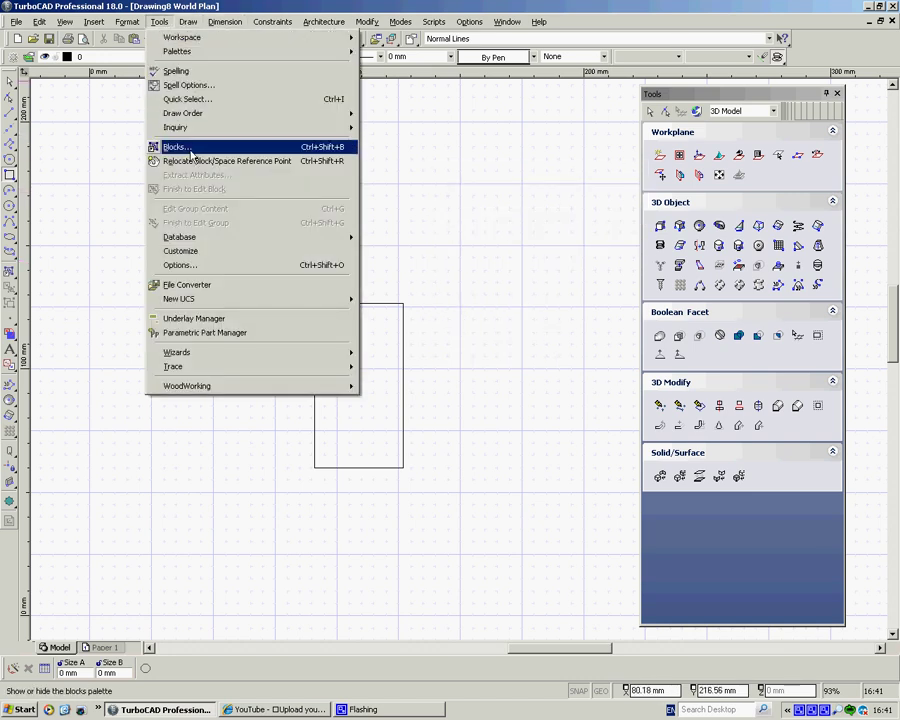
click(190, 252)
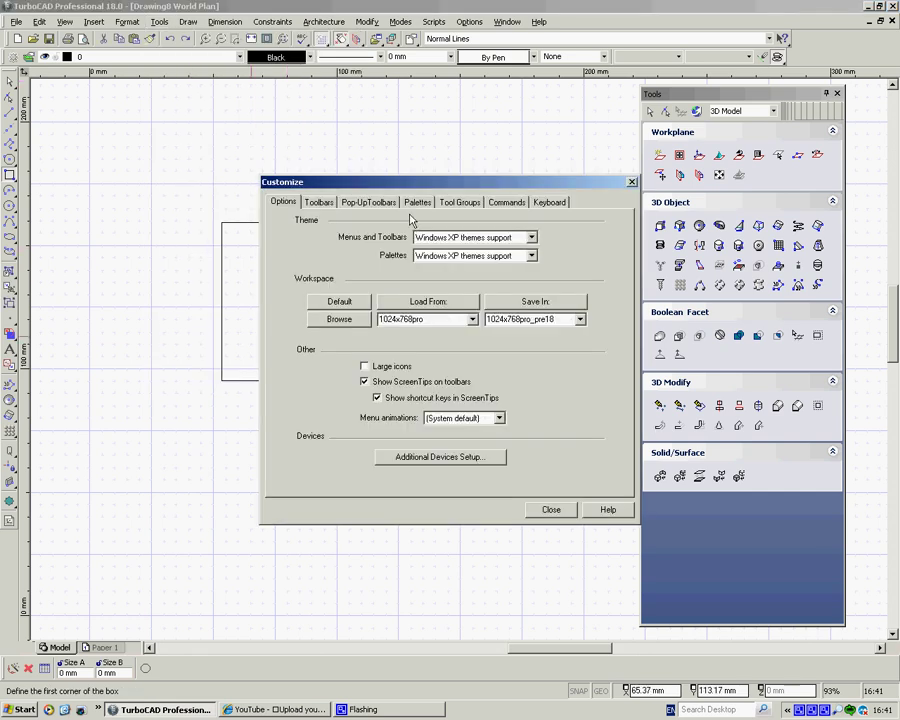
click(377, 204)
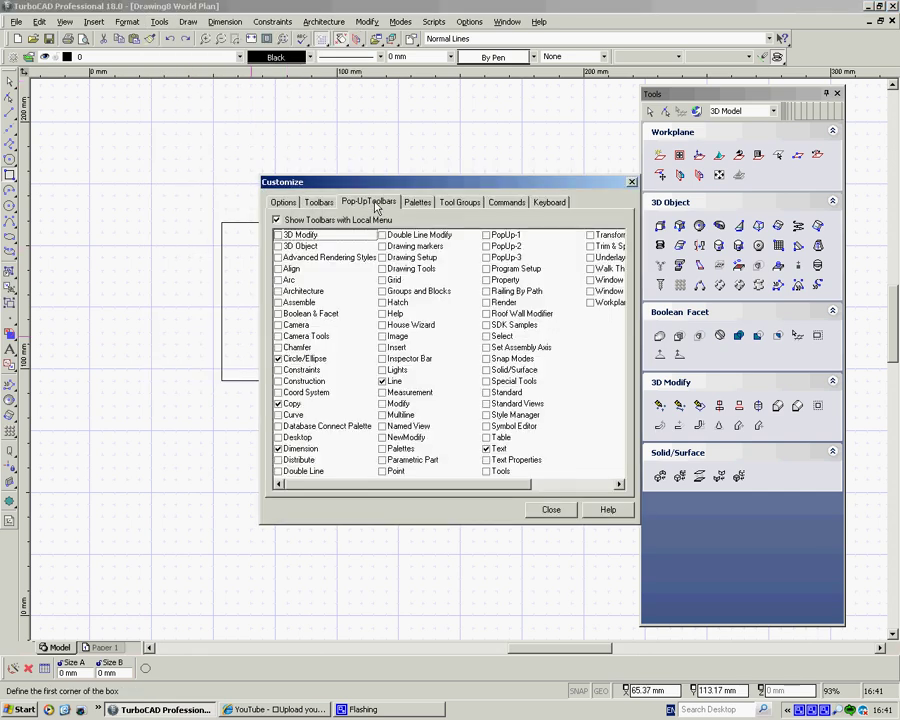
click(283, 449)
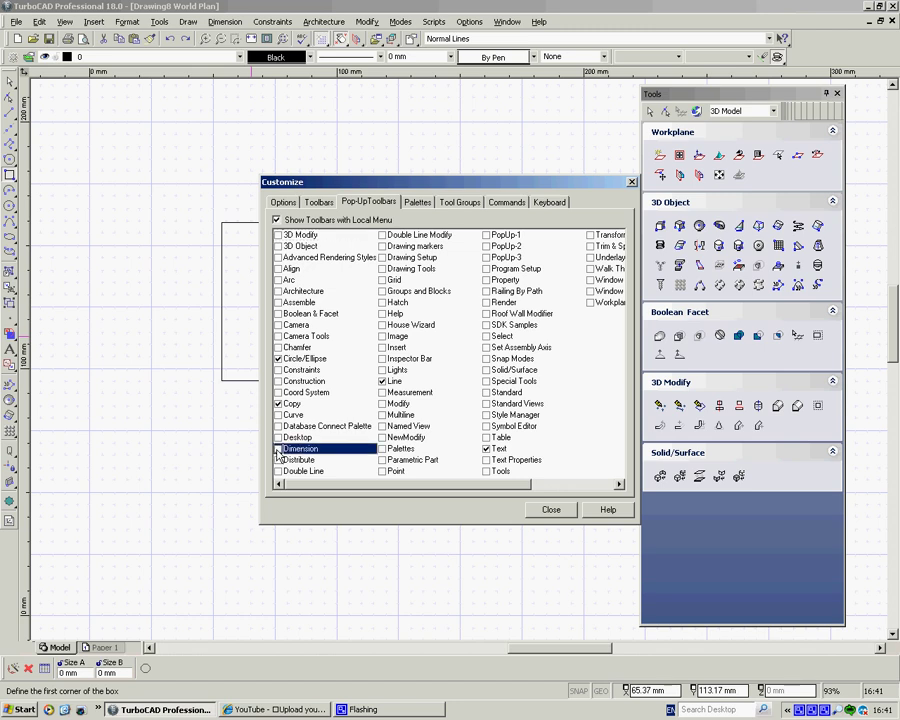
click(487, 449)
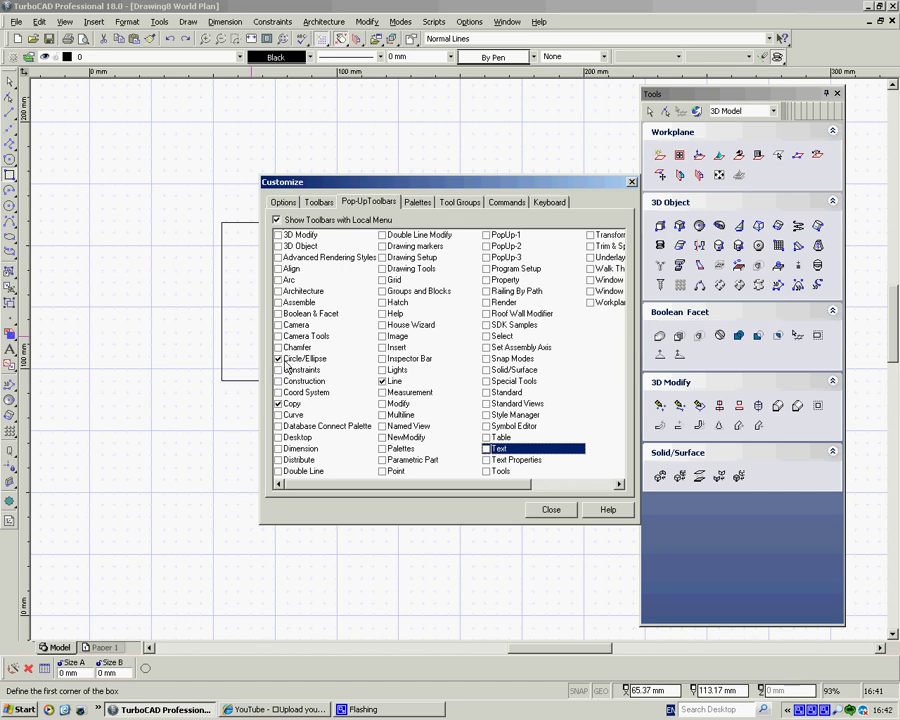
click(551, 509)
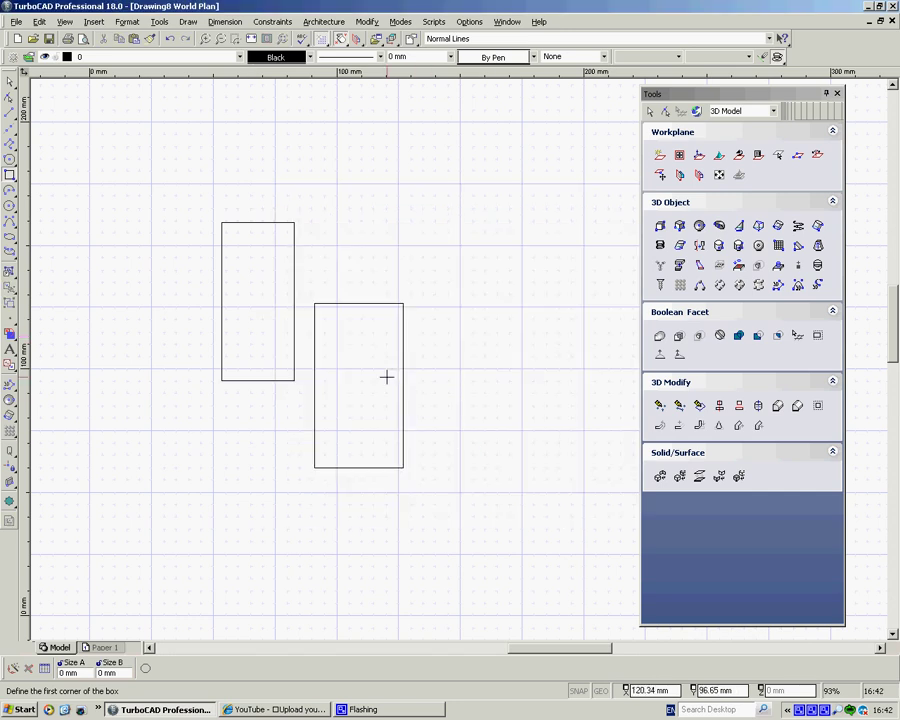
Step: Draw the upper-left circle with Circle Center and Point from the circle flyout
right_click(293, 323)
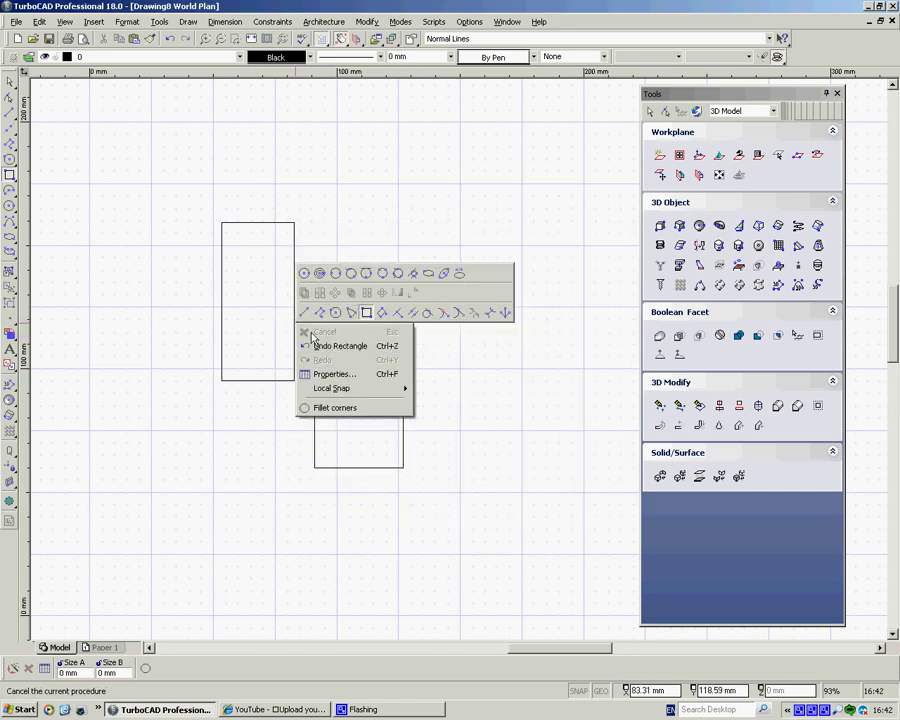
key(Escape)
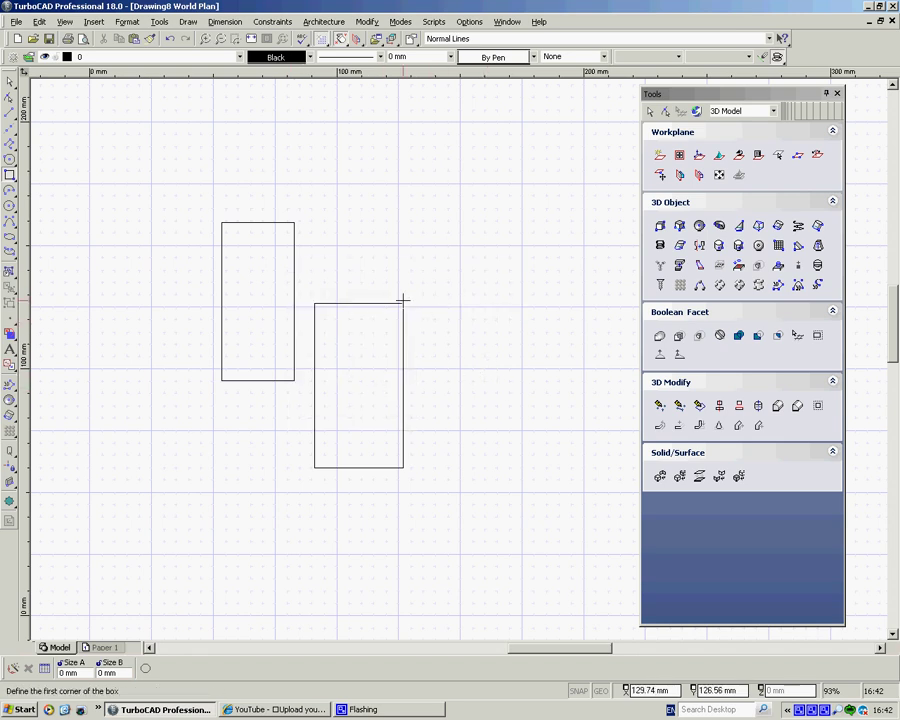
click(9, 207)
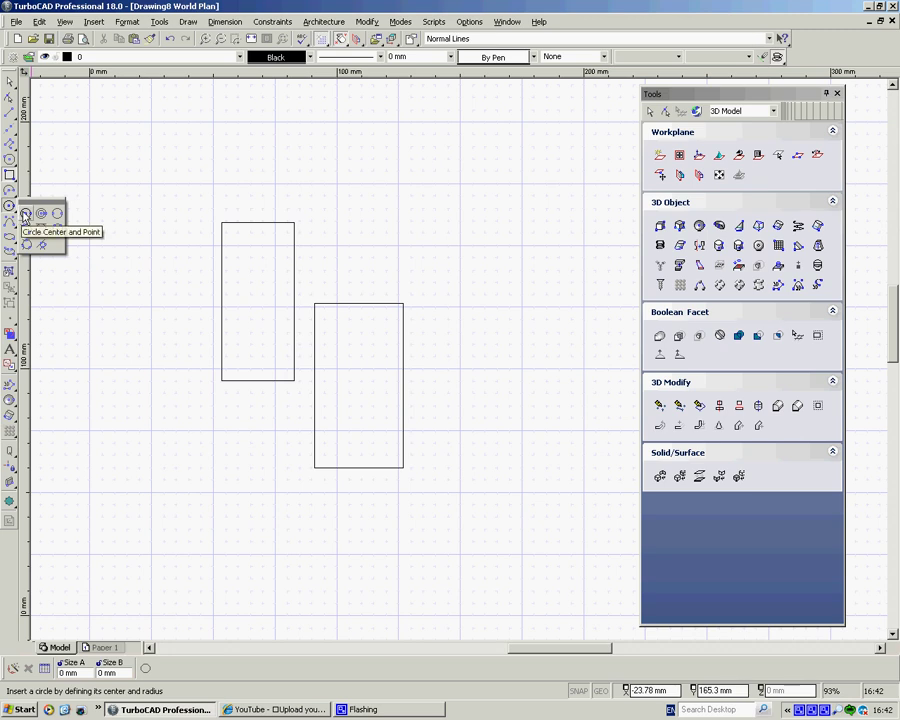
click(25, 213)
click(155, 234)
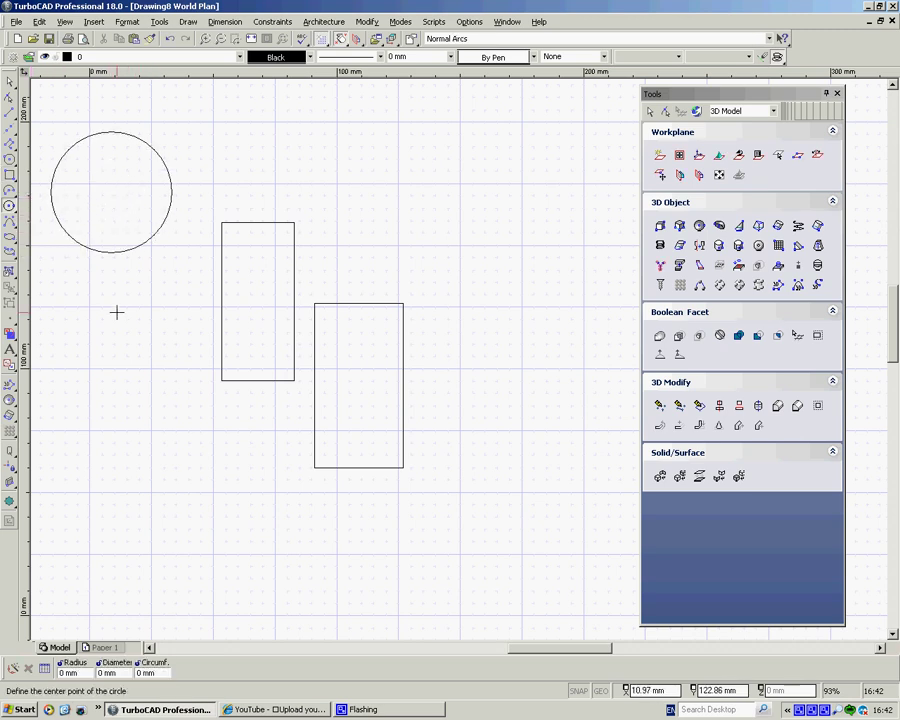
Step: Draw two Double Point circles: one upper-middle, one spanning the lower rectangle's width
click(9, 207)
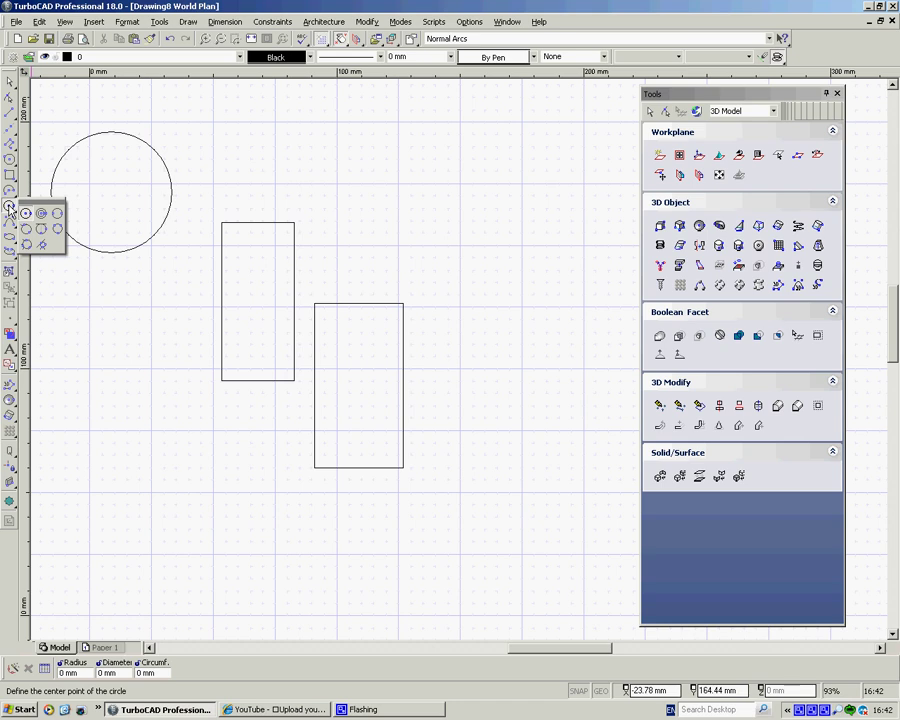
click(57, 215)
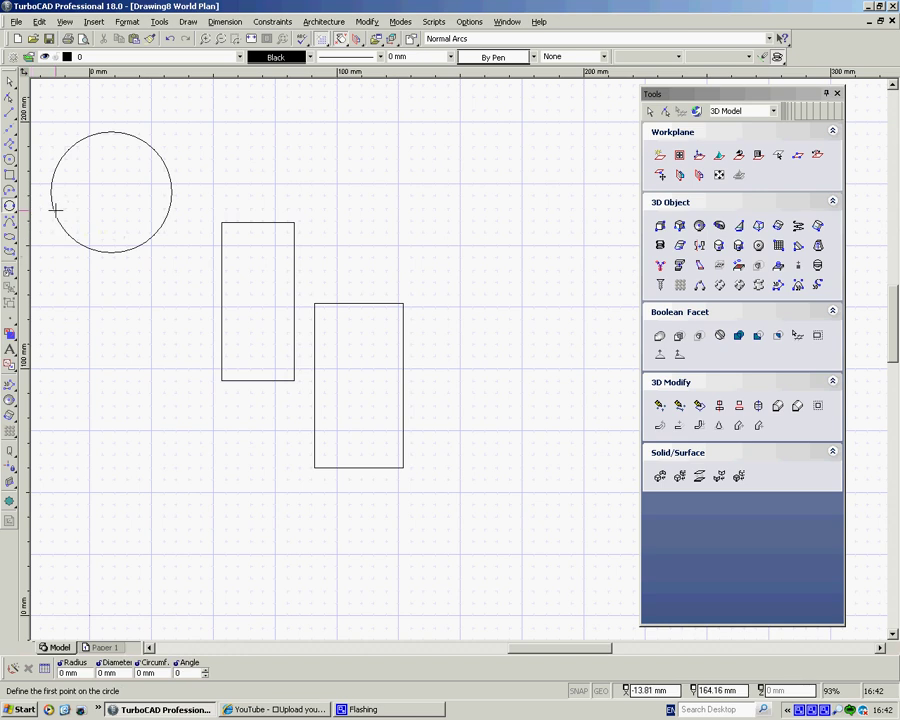
click(358, 205)
click(451, 225)
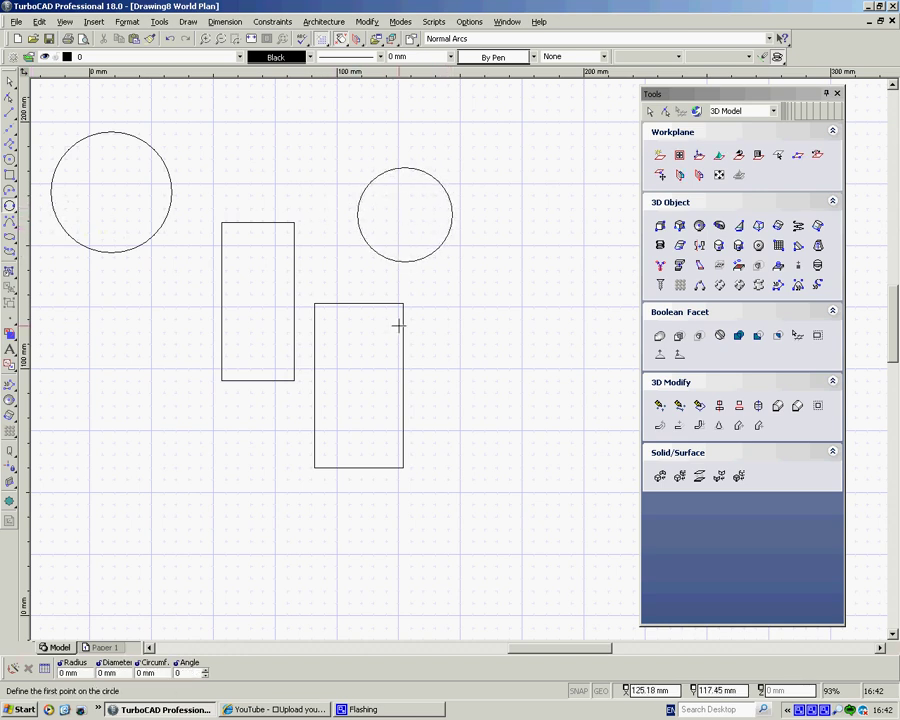
click(314, 385)
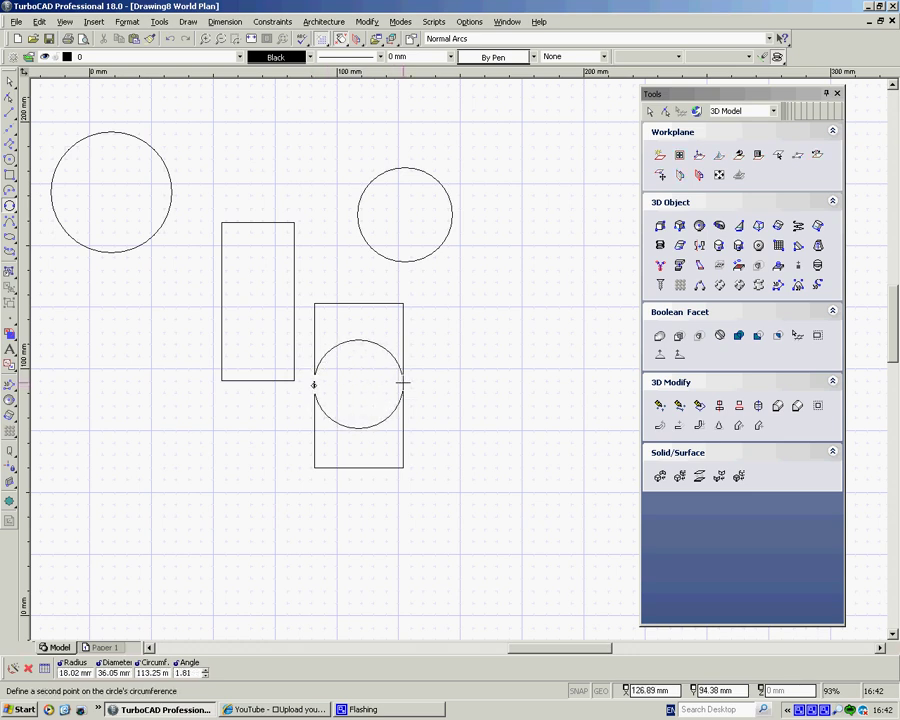
click(403, 380)
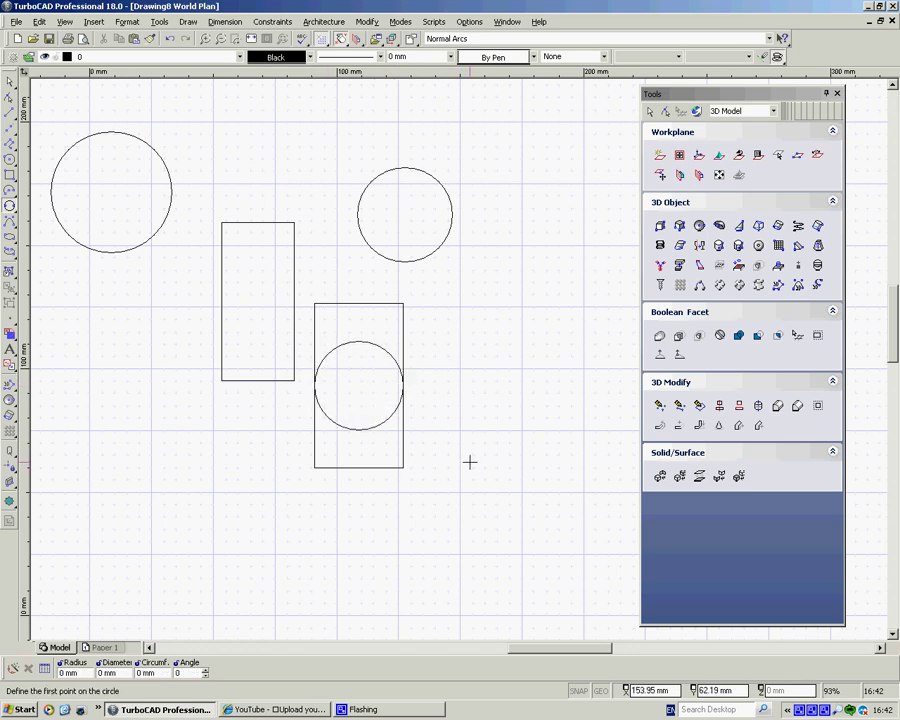
Step: Draw a centre-and-point circle right of the rectangles using the right-click toolbar
right_click(440, 196)
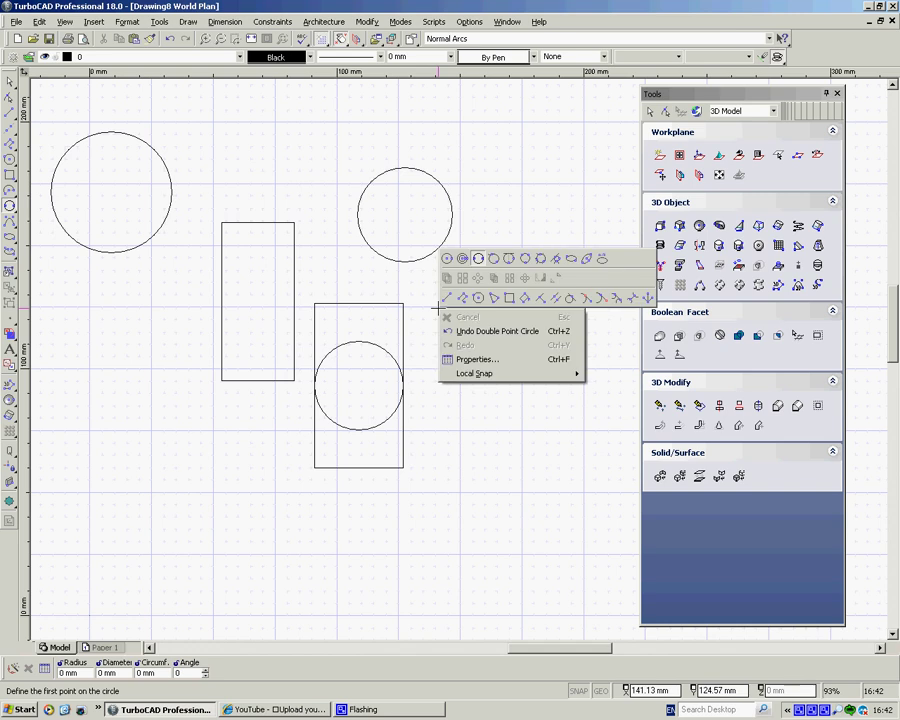
click(447, 201)
click(476, 360)
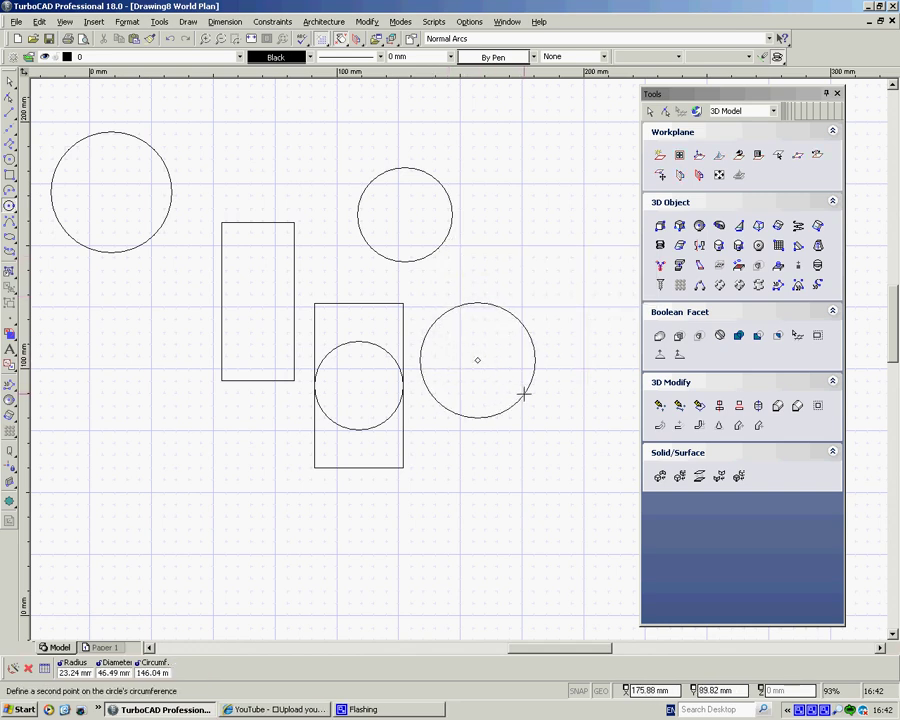
click(522, 388)
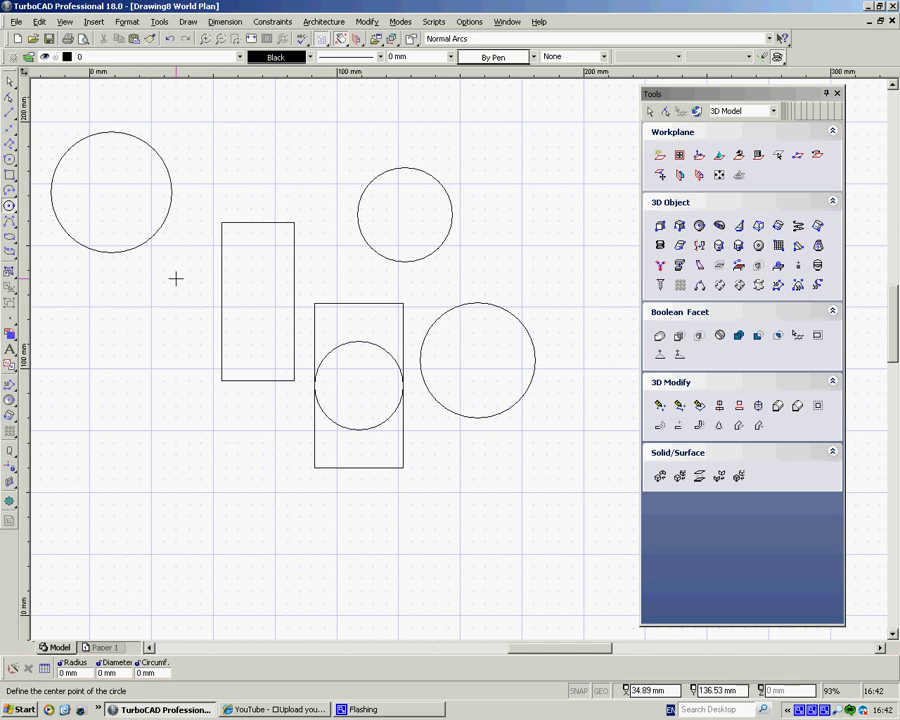
right_click(317, 205)
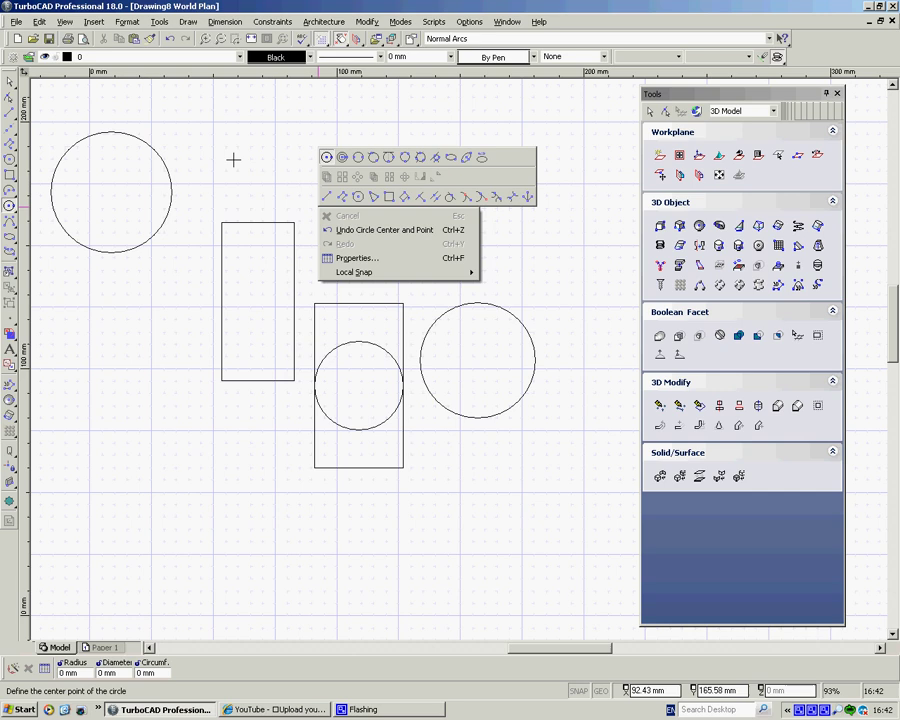
Step: Dismiss the pop-up, reopen Tools > Customize and go to the Tool Groups page via Palettes
click(161, 22)
click(160, 22)
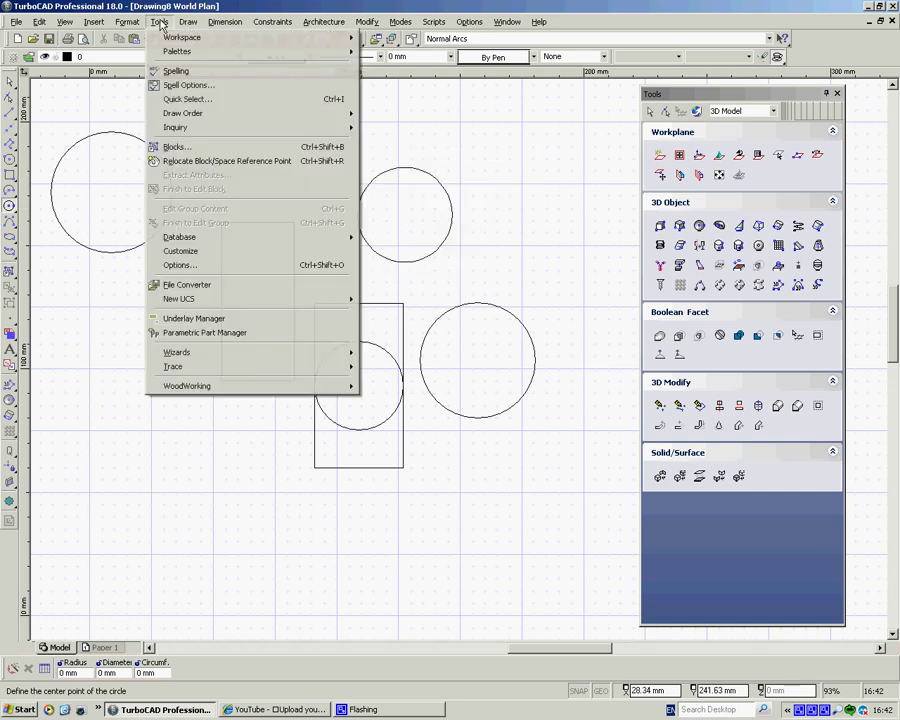
click(181, 257)
click(417, 203)
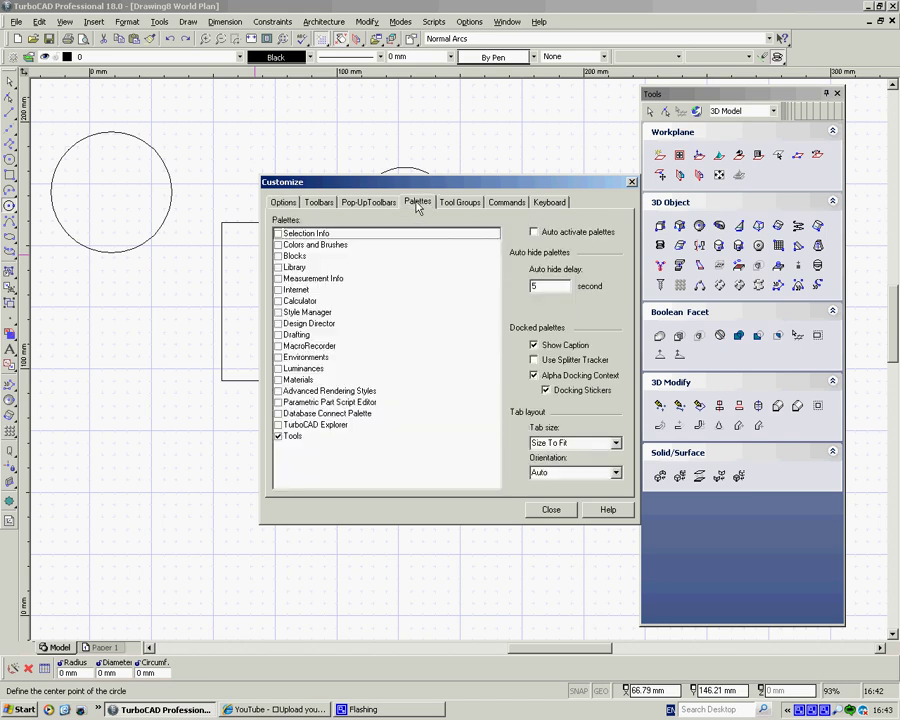
click(461, 205)
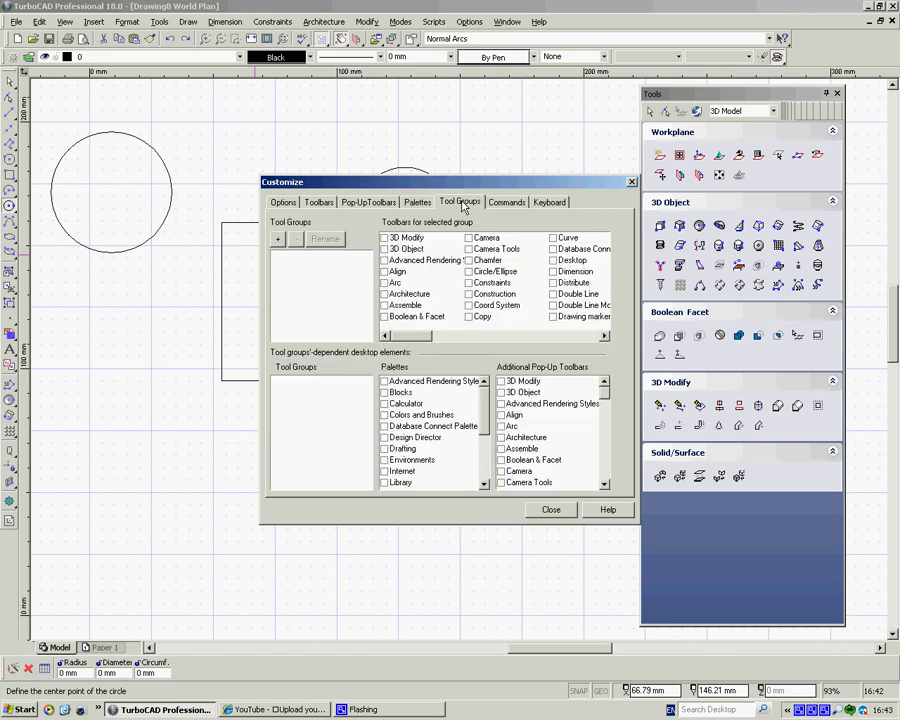
Step: Review the Commands and Keyboard shortcut pages in Customize, then close the dialog
click(507, 203)
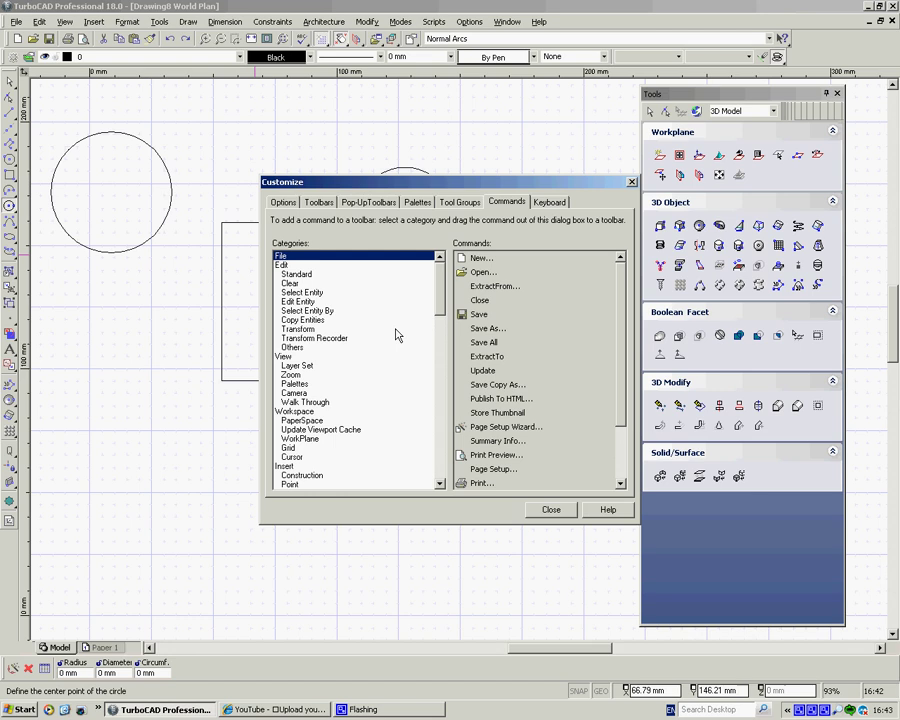
click(550, 203)
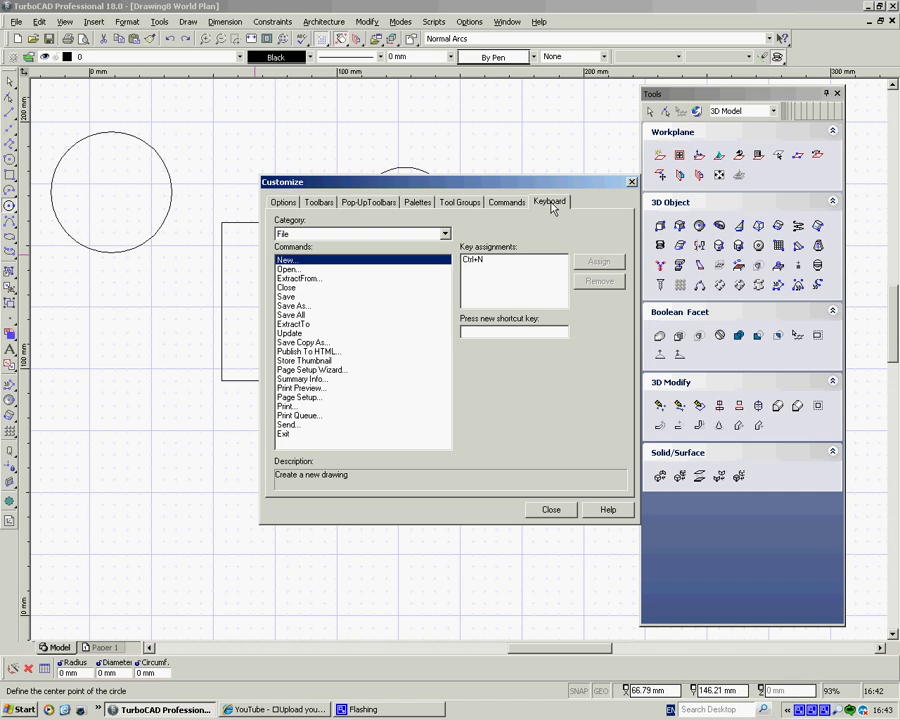
click(553, 511)
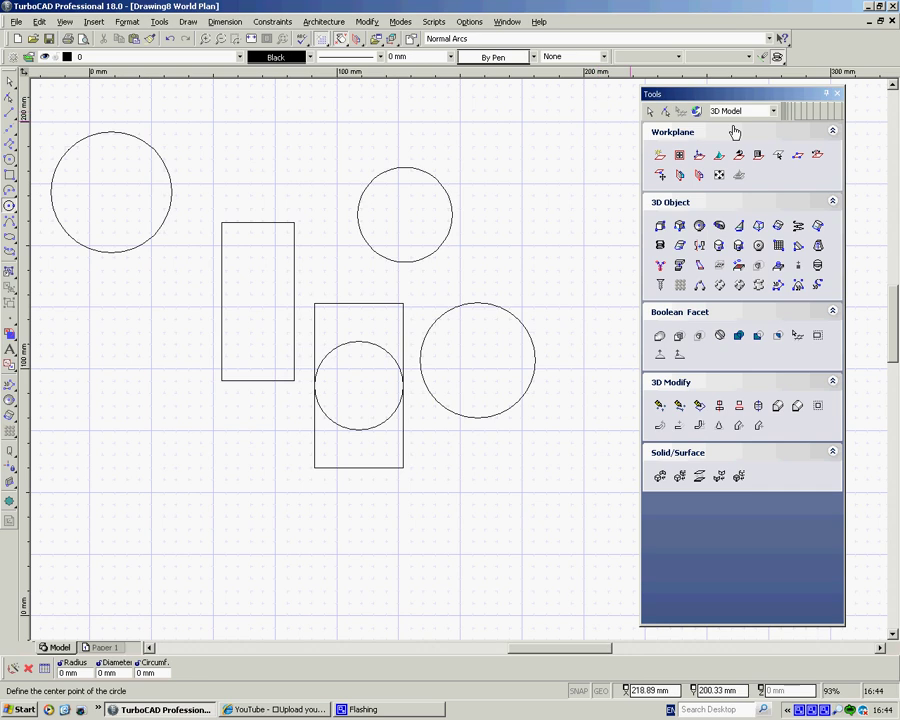
Step: Dock the floating Tools palette against the right side of the drawing window
drag(754, 94, 878, 368)
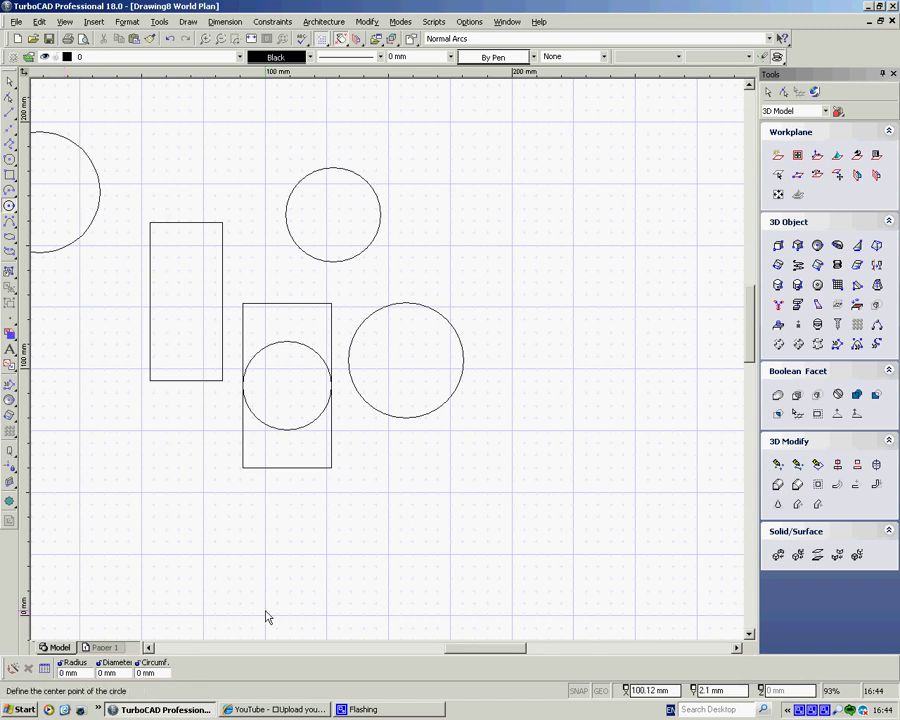
Step: Switch to Line, then to the Polygon tool from the canvas pop-up toolbar
right_click(515, 271)
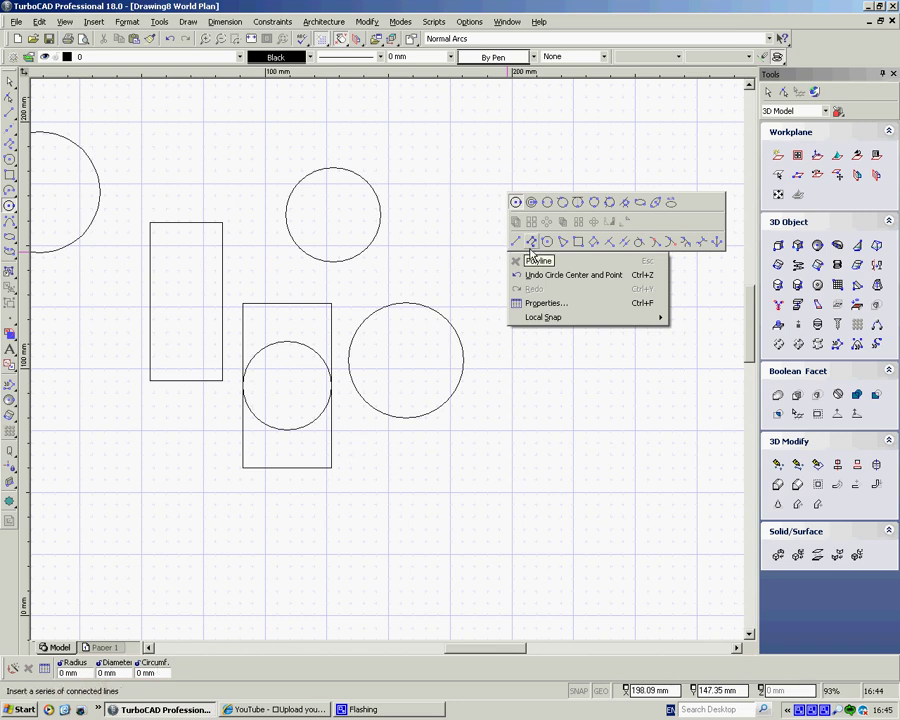
click(518, 242)
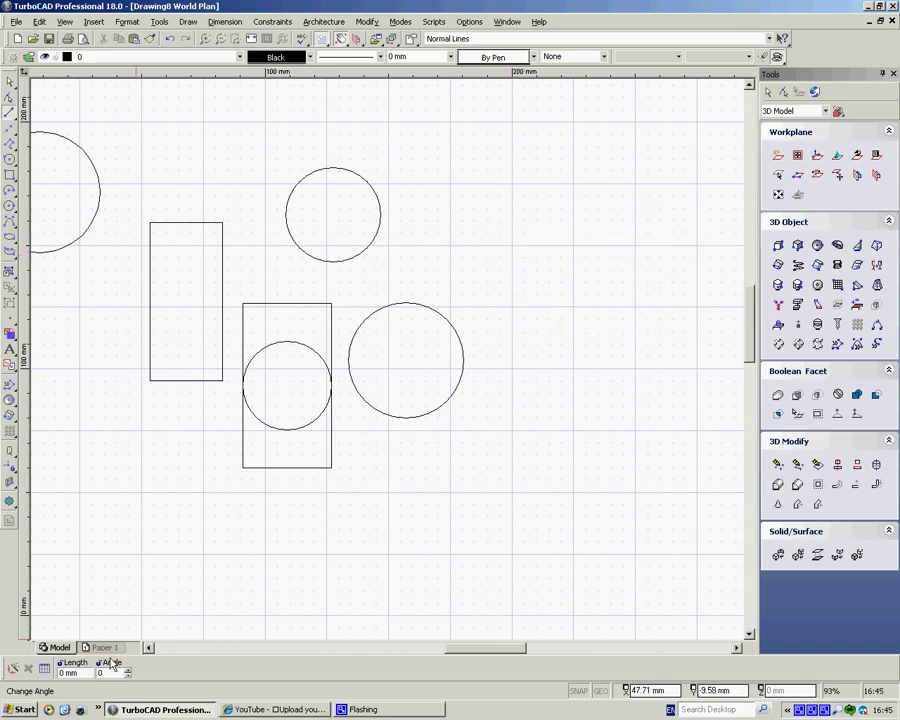
right_click(508, 277)
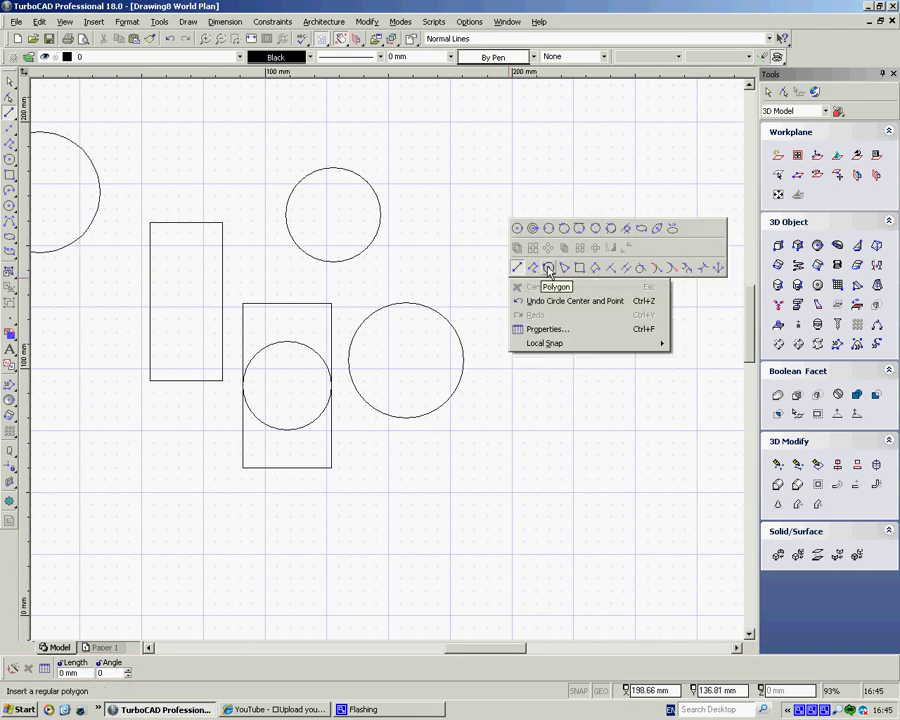
click(549, 268)
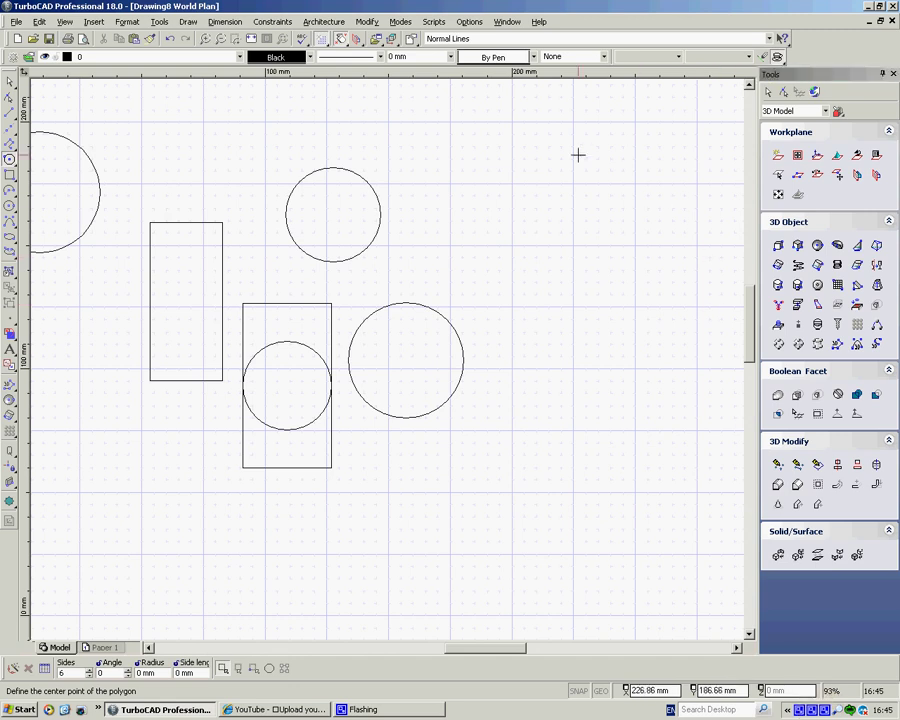
Step: Place the hexagon's centre to the right of the circles and bring up its pop-up options
click(469, 21)
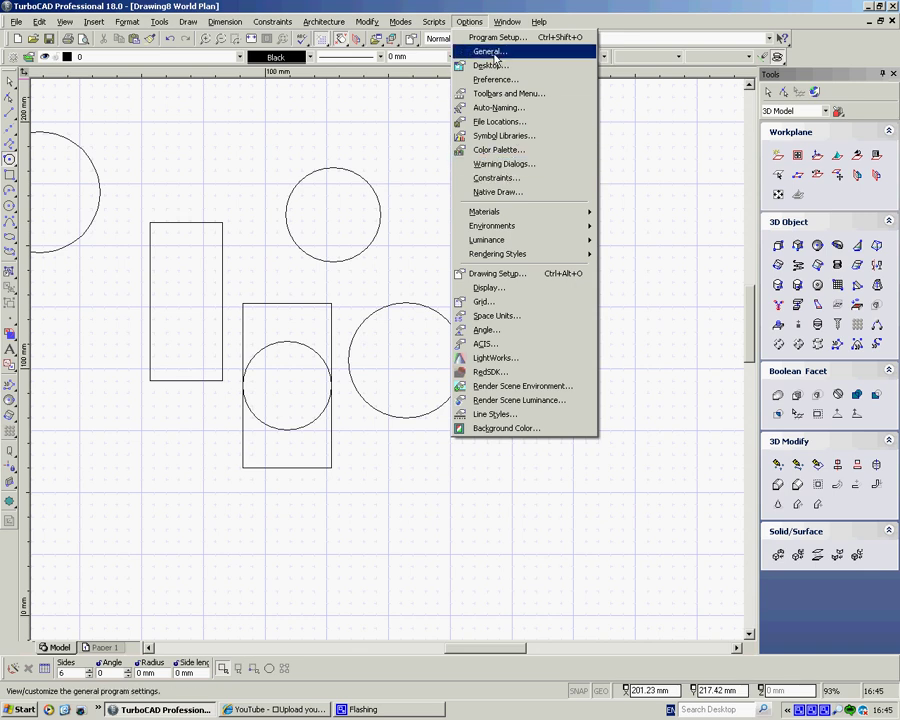
click(642, 270)
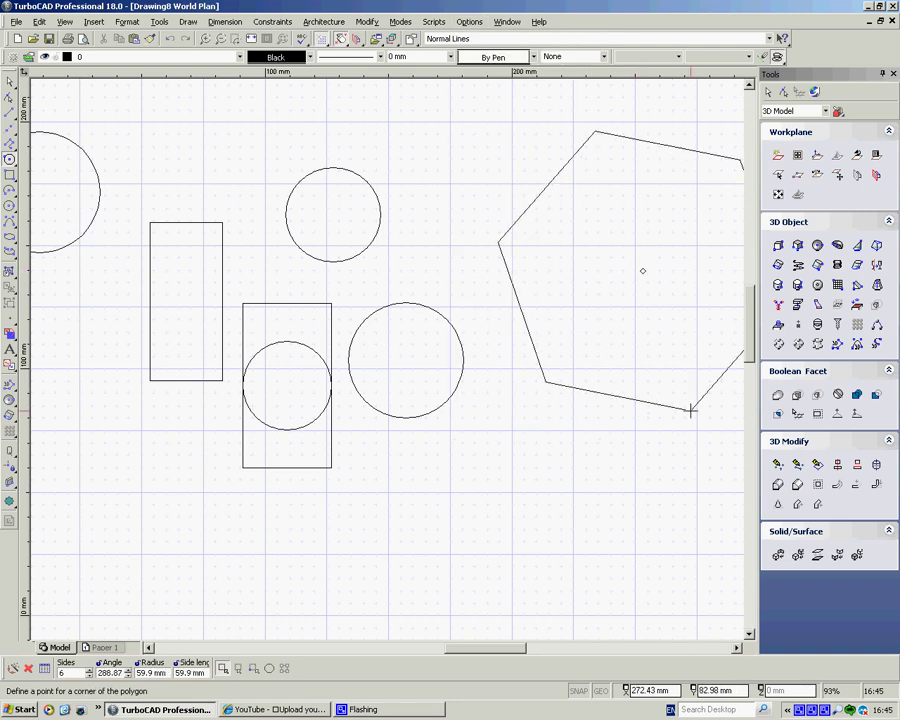
right_click(584, 252)
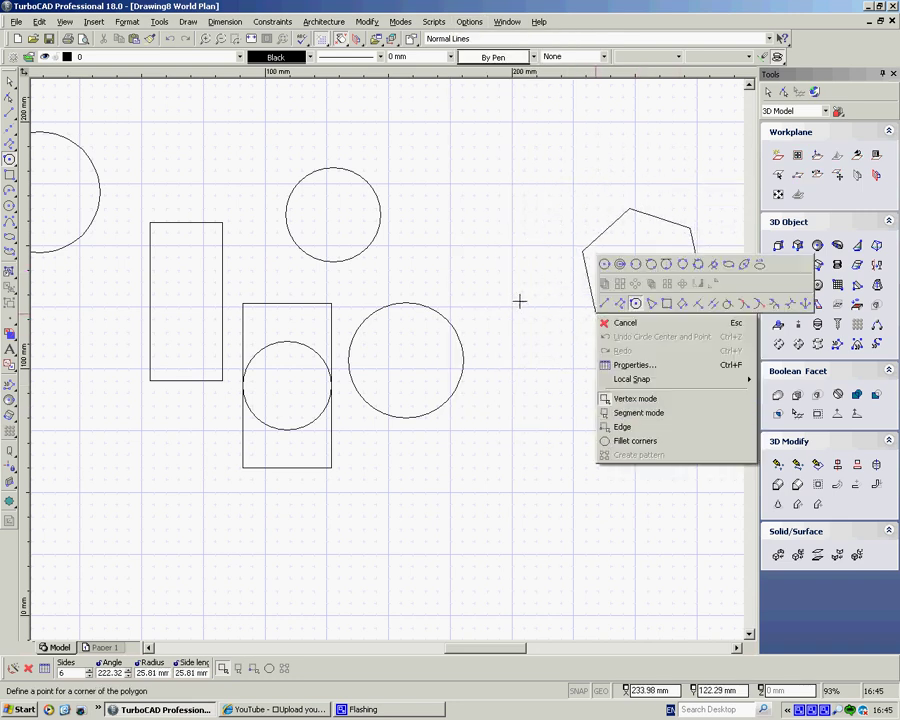
right_click(810, 709)
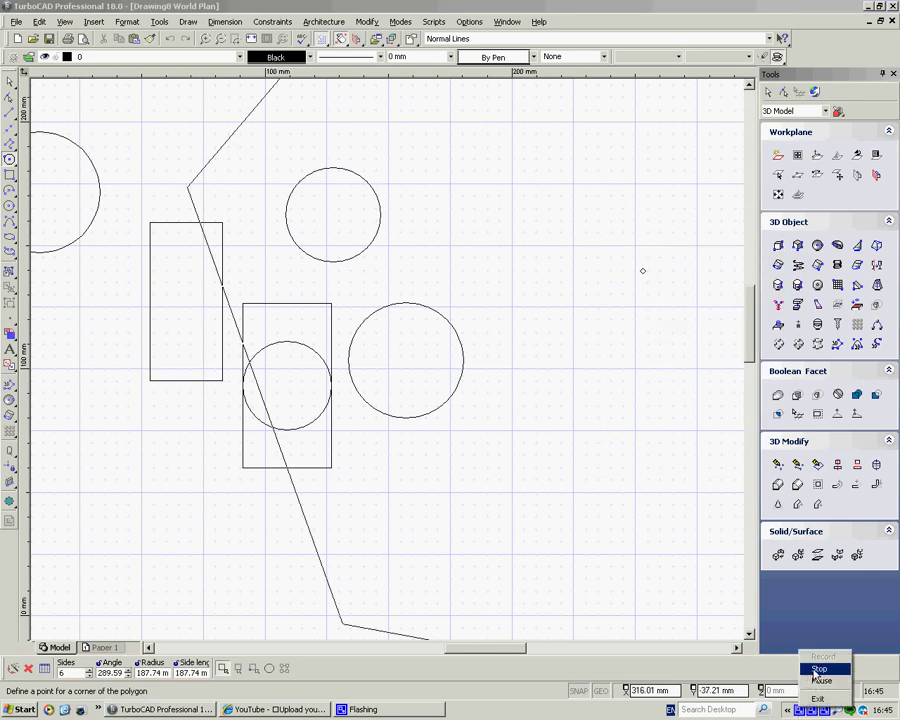